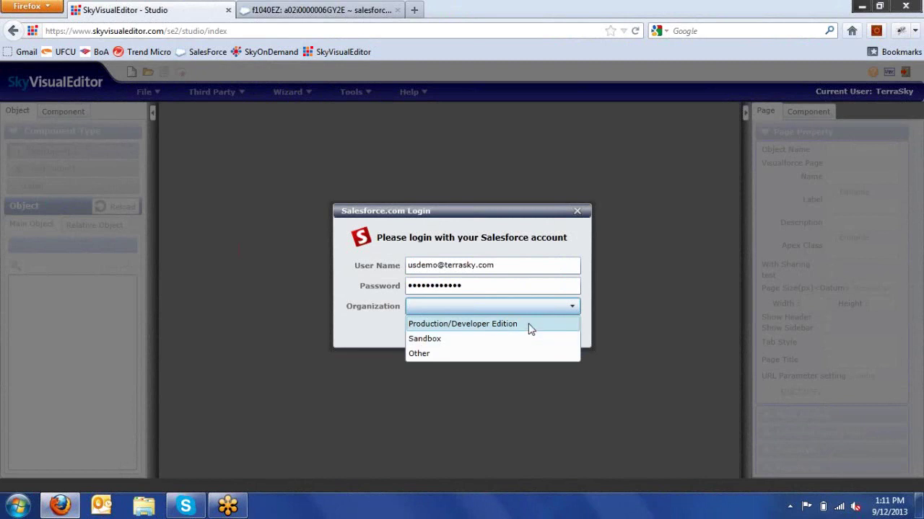
- Log in to the Production/Developer Edition organization with the Salesforce account
left_click(537, 321)
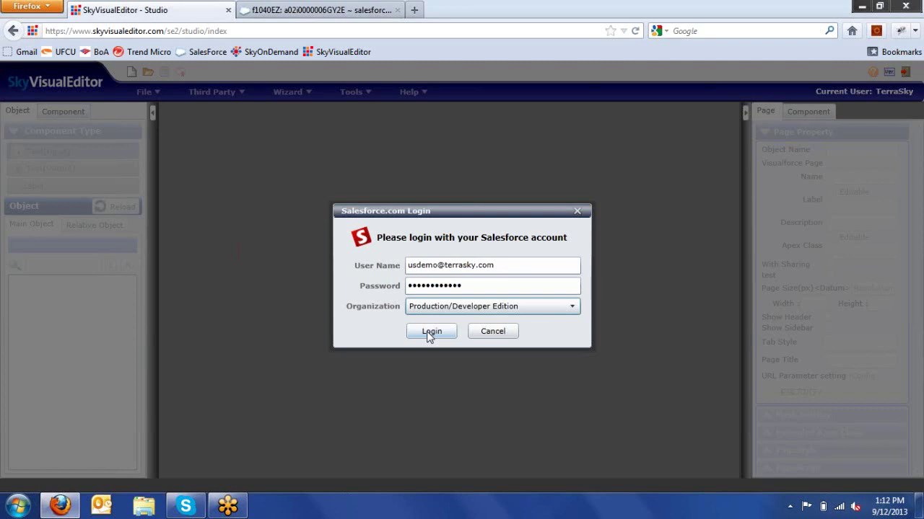
left_click(430, 333)
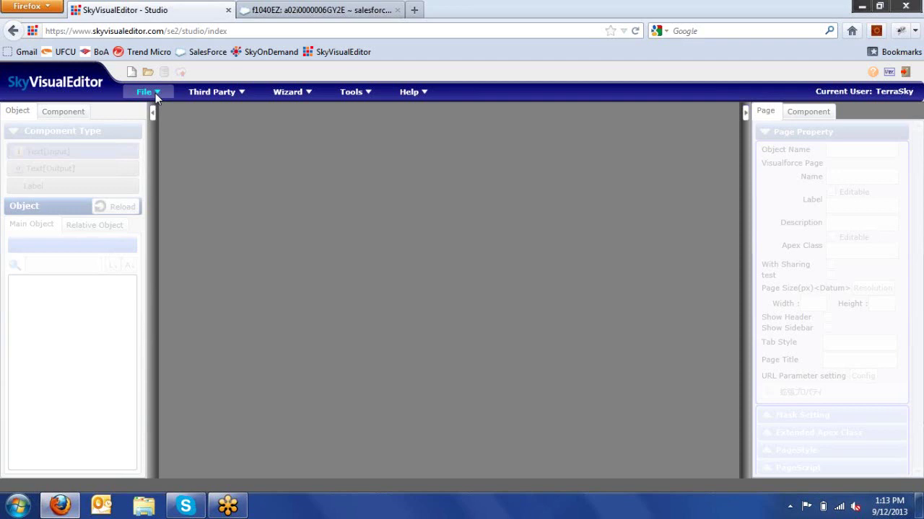
- Create a new Free Layout page based on the f1040EZ:f1040EZ__c object
left_click(155, 94)
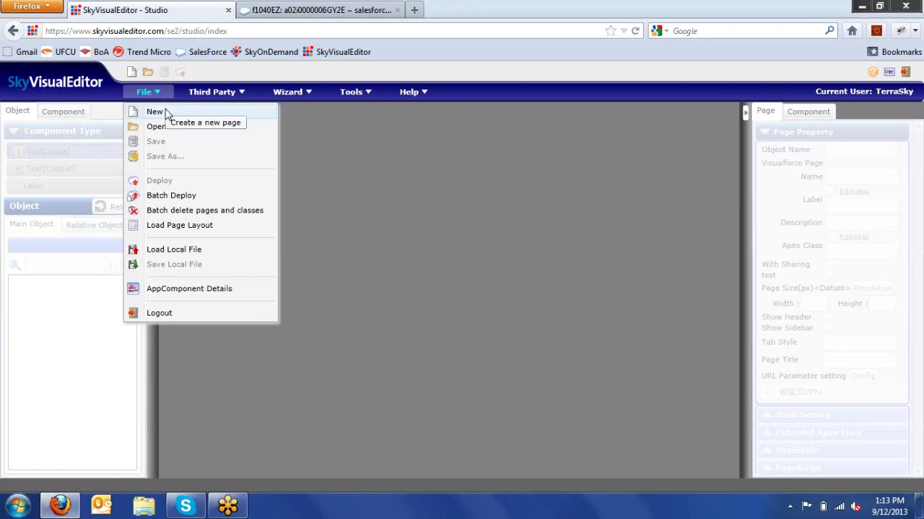
left_click(155, 111)
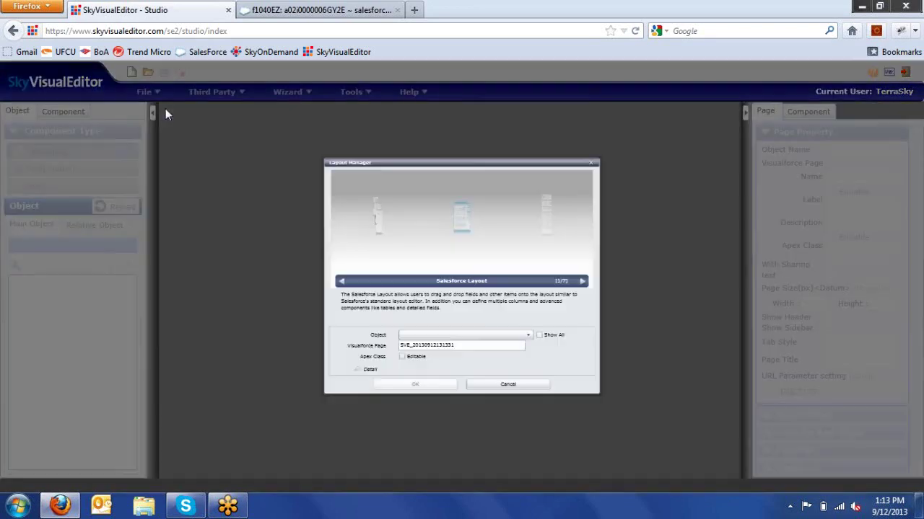
left_click(591, 192)
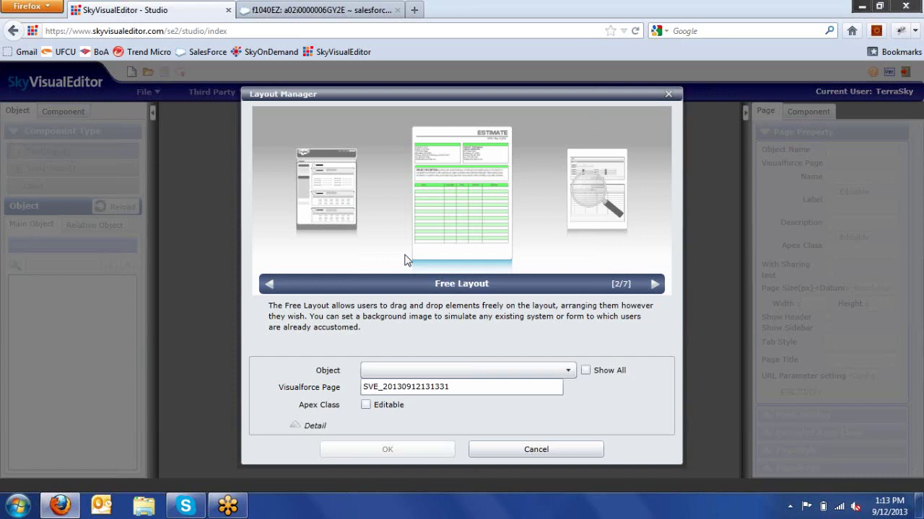
left_click(496, 370)
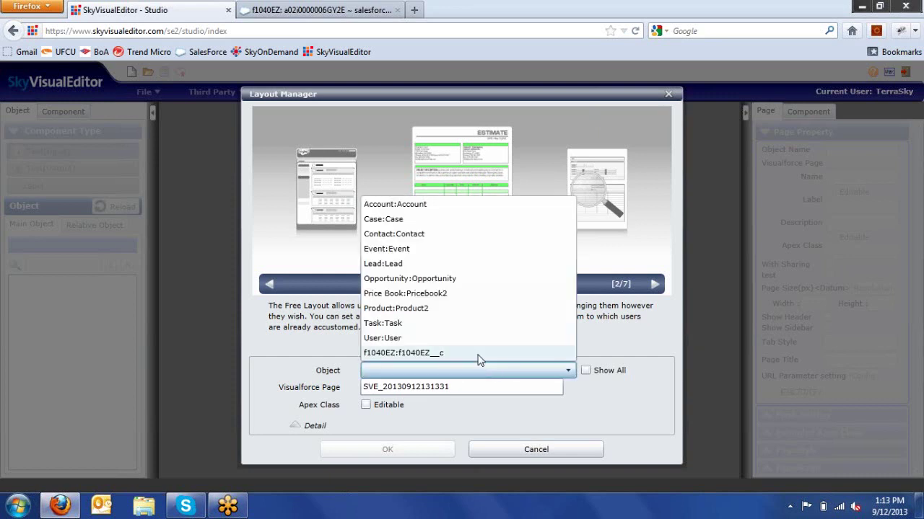
left_click(480, 354)
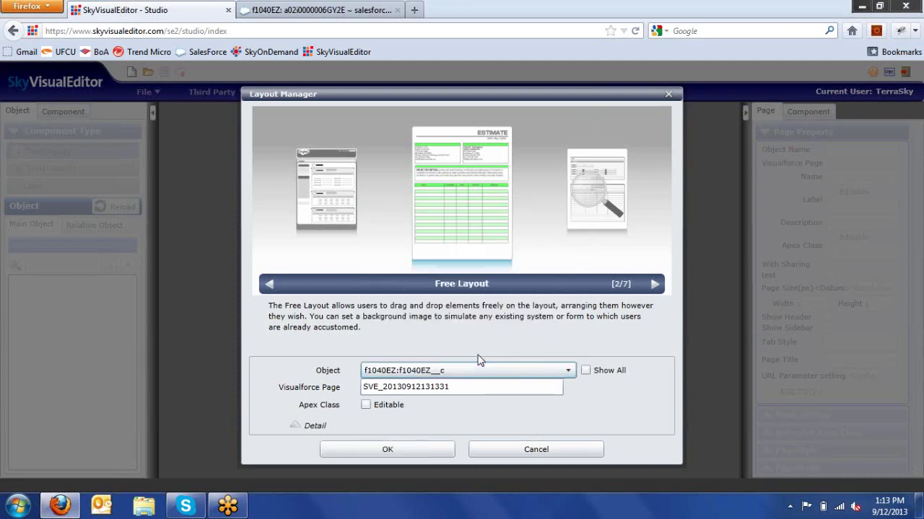
left_click(428, 453)
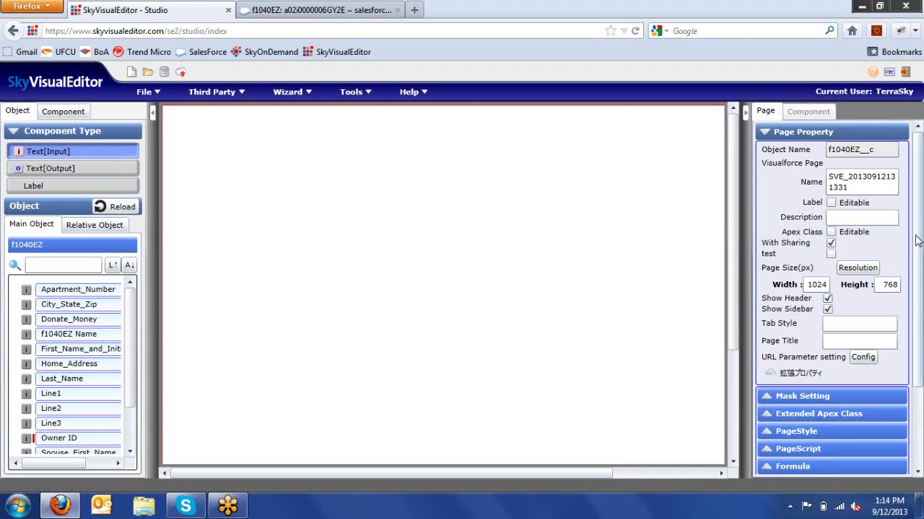
- Choose Form_1040EZ as the background image in the Page Property Background settings
scroll(836, 286, "down", 3)
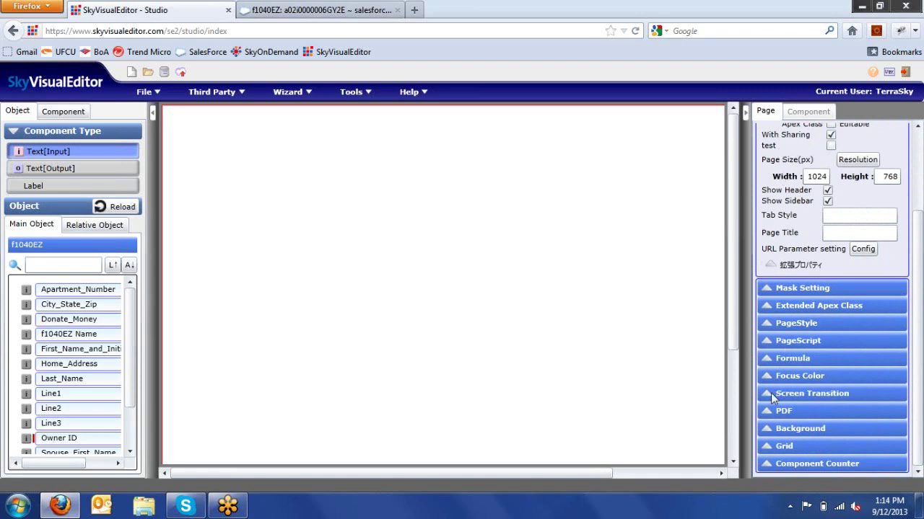
left_click(770, 432)
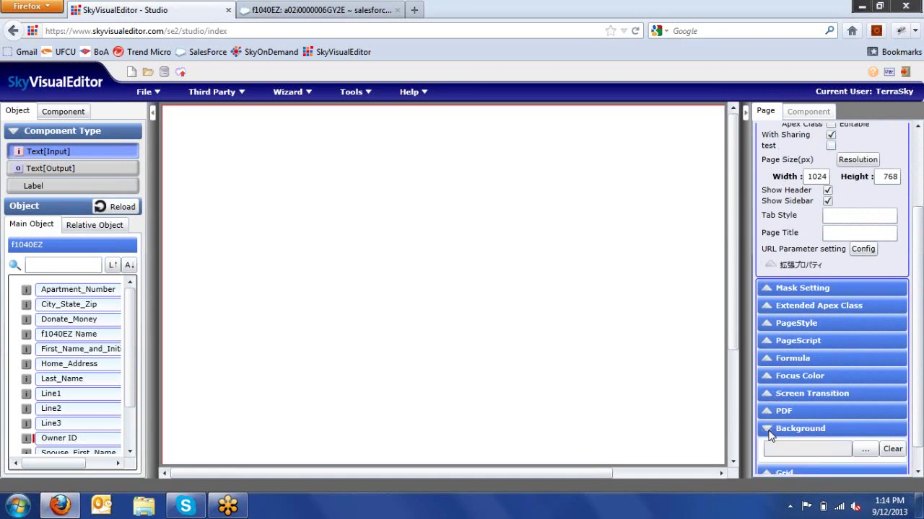
left_click(866, 450)
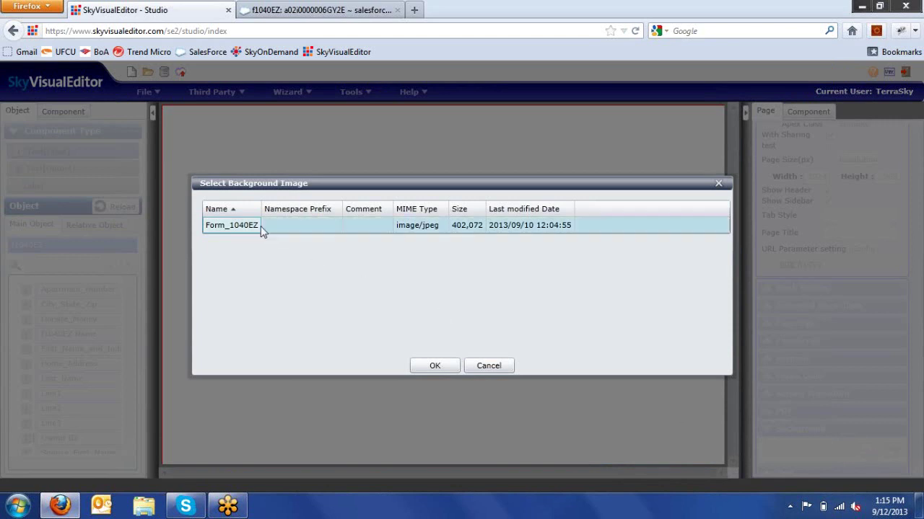
left_click(439, 372)
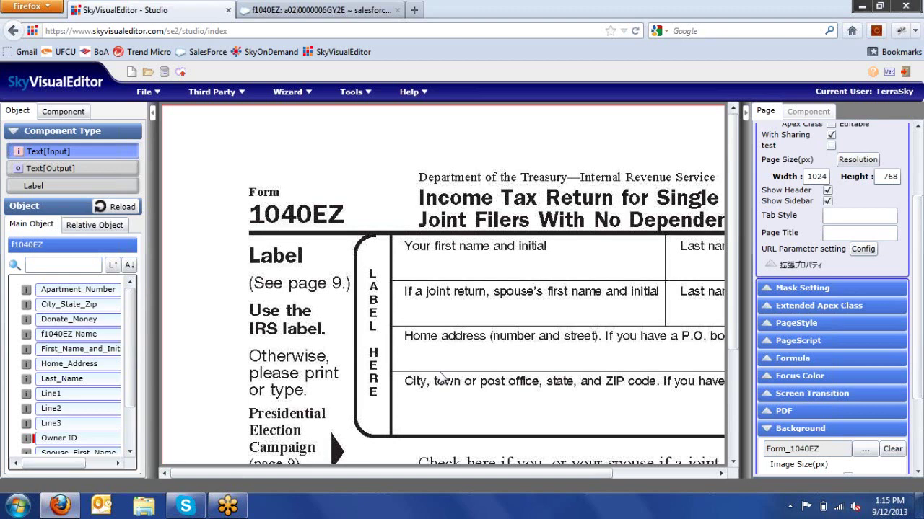
- Review the f1040EZ test record and its Edit form in Salesforce, then return to the editor
left_click(285, 18)
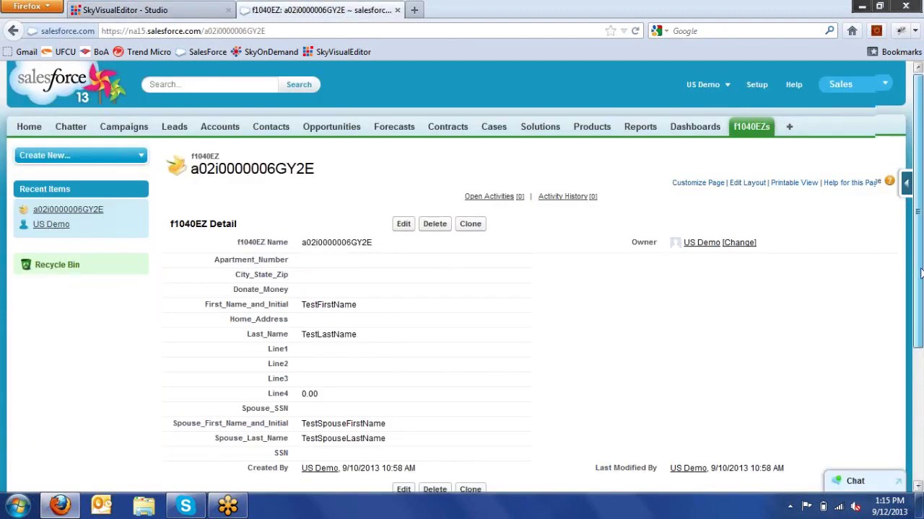
left_click_drag(919, 265, 920, 321)
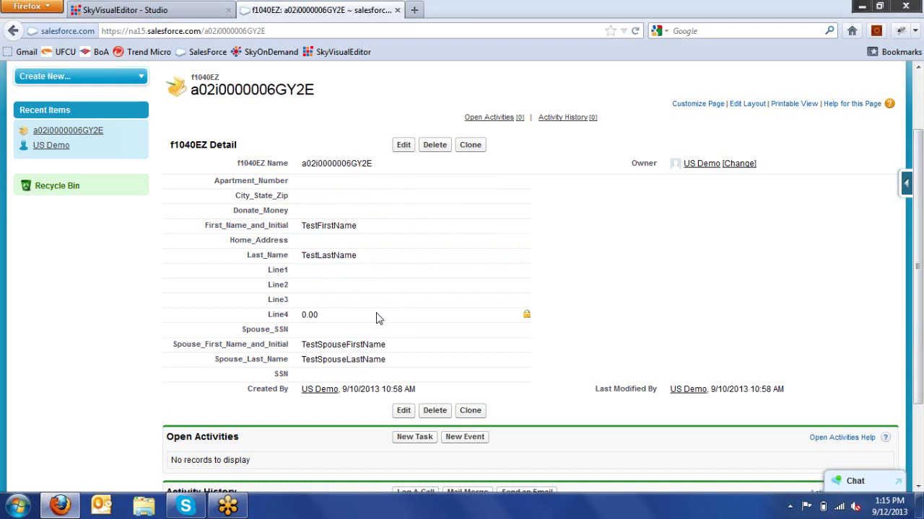
left_click(406, 146)
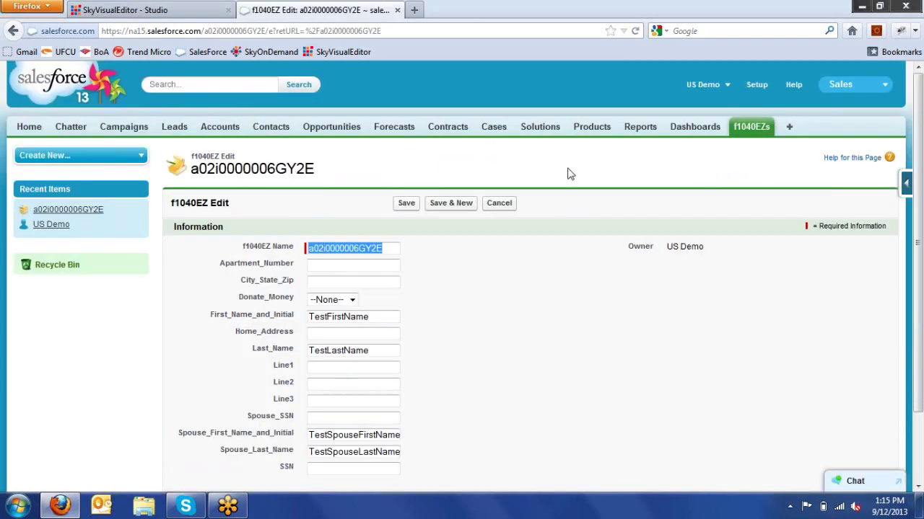
left_click_drag(919, 301, 921, 357)
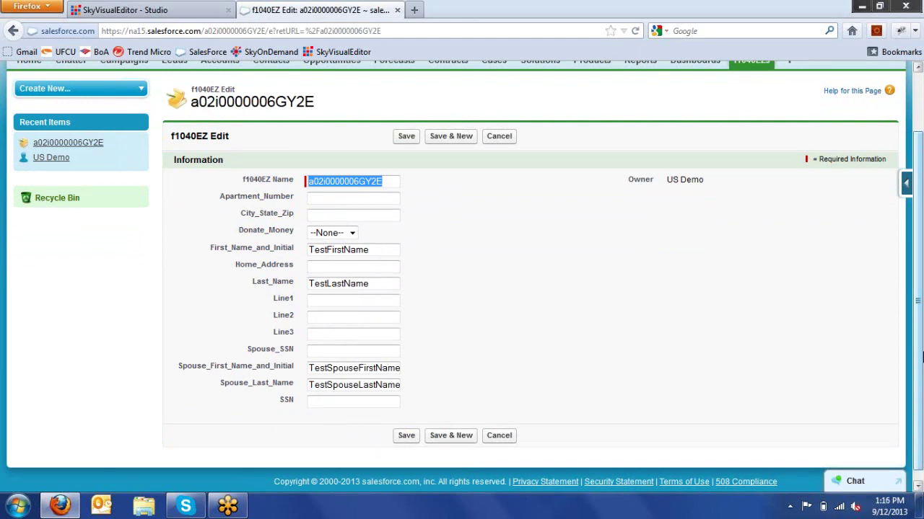
left_click(160, 13)
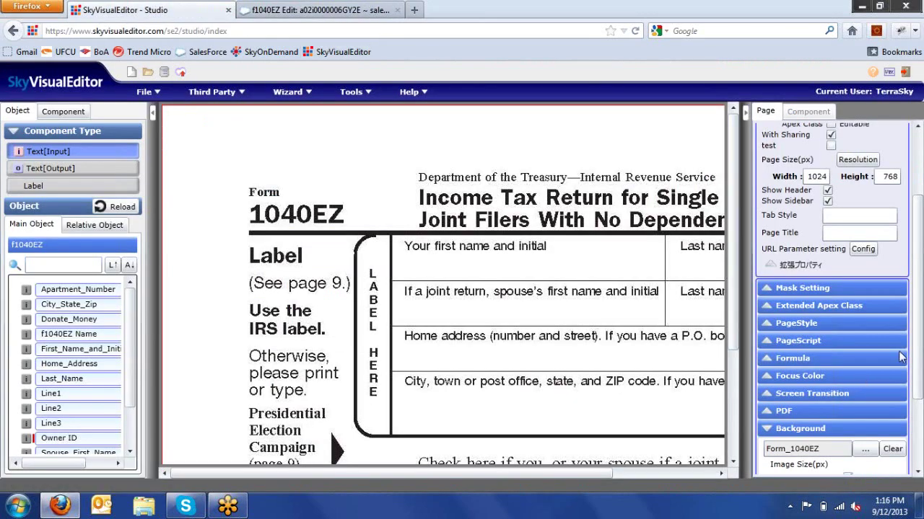
- Change the background width from 1700 to 1024, keeping the aspect ratio at 1024 × 1325
scroll(921, 359, "down", 3)
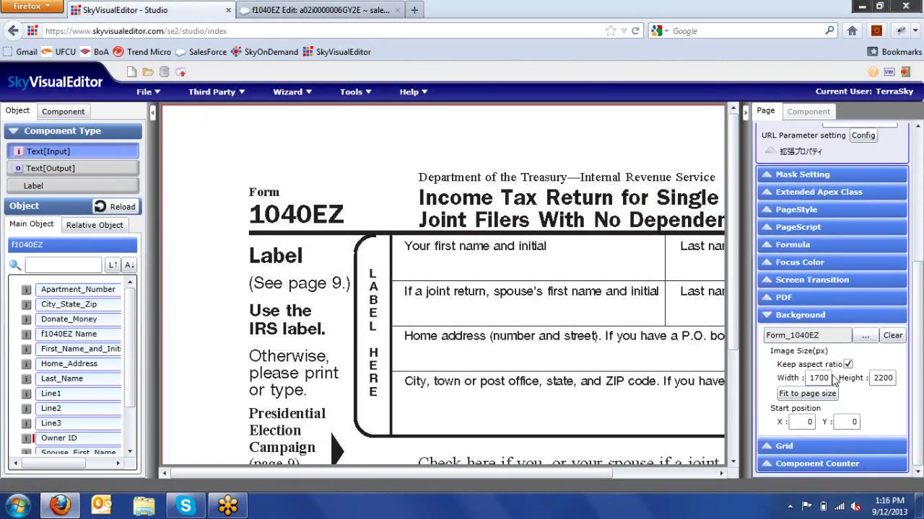
double_click(829, 377)
type("1024")
left_click(888, 366)
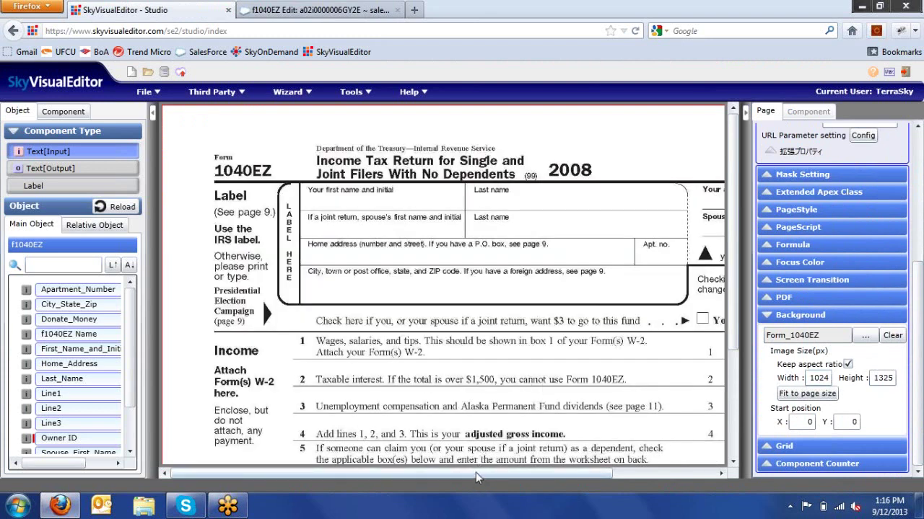
left_click_drag(475, 473, 511, 476)
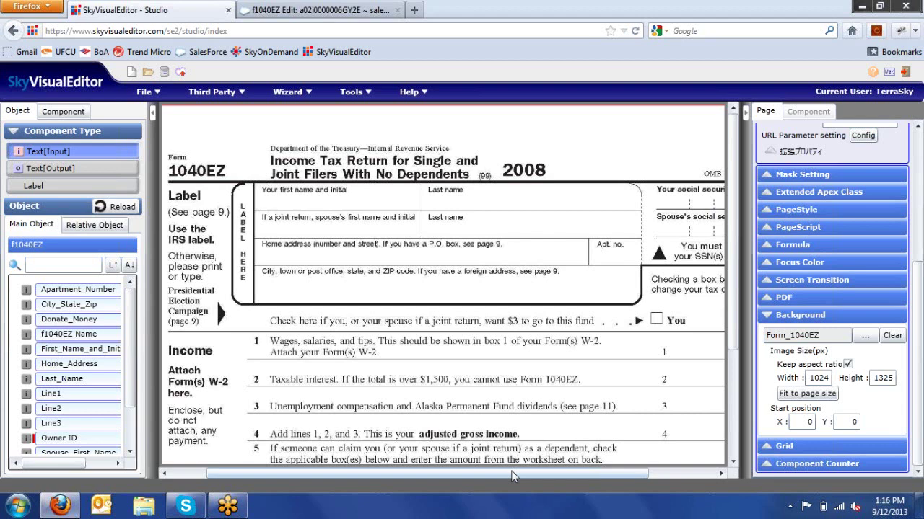
- Drag Save and Cancel buttons side by side above the 1040EZ form title
left_click(66, 113)
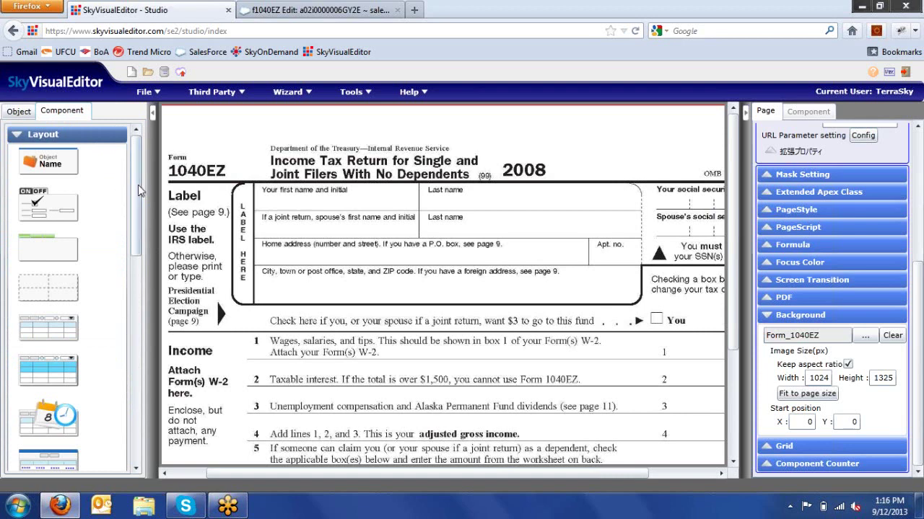
left_click_drag(138, 184, 155, 339)
left_click_drag(43, 262, 387, 133)
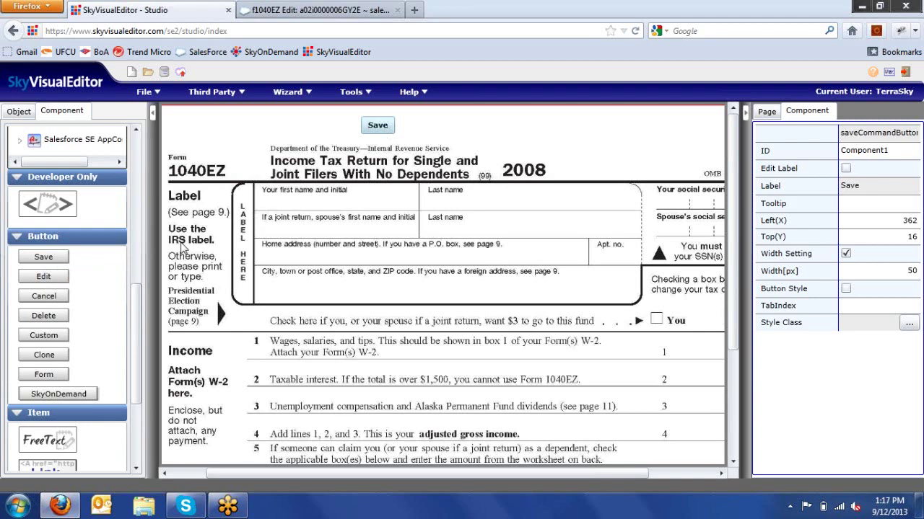
left_click_drag(52, 302, 431, 129)
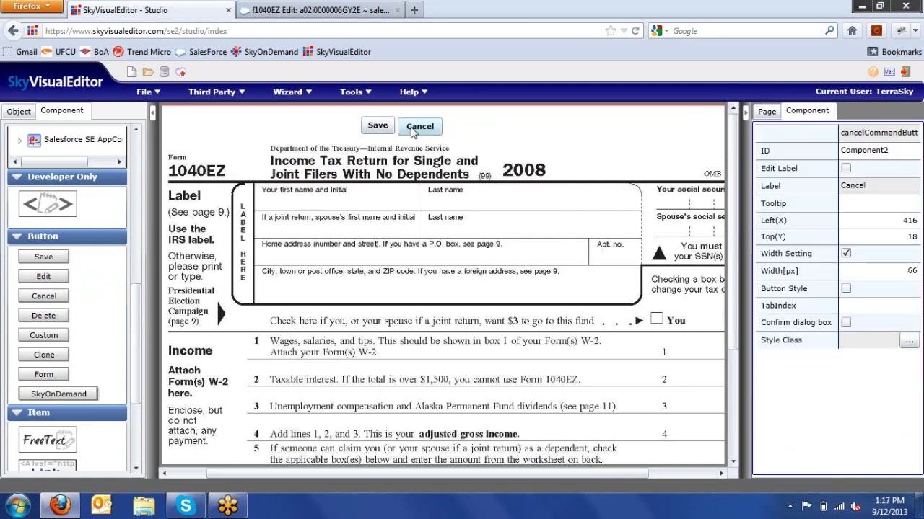
- Set the Cancel button's Top(Y) to 16 to match the Save button
left_click(378, 130)
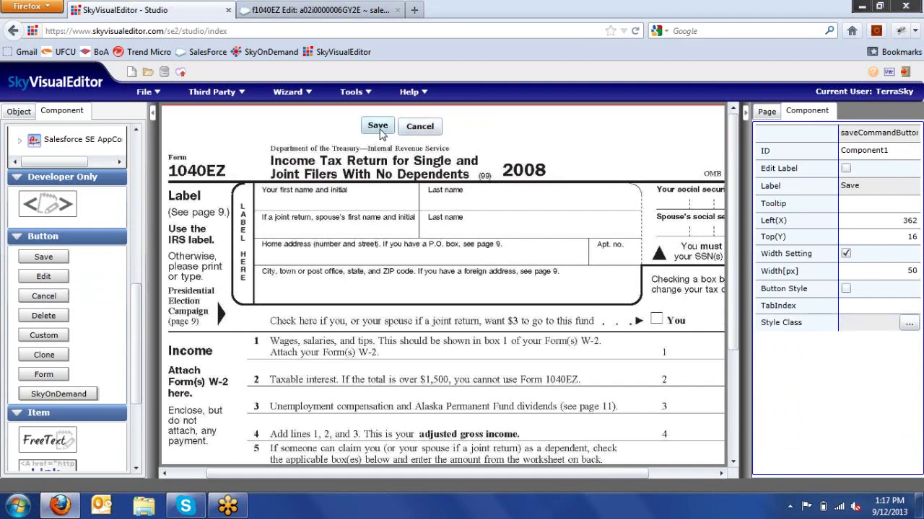
left_click(417, 135)
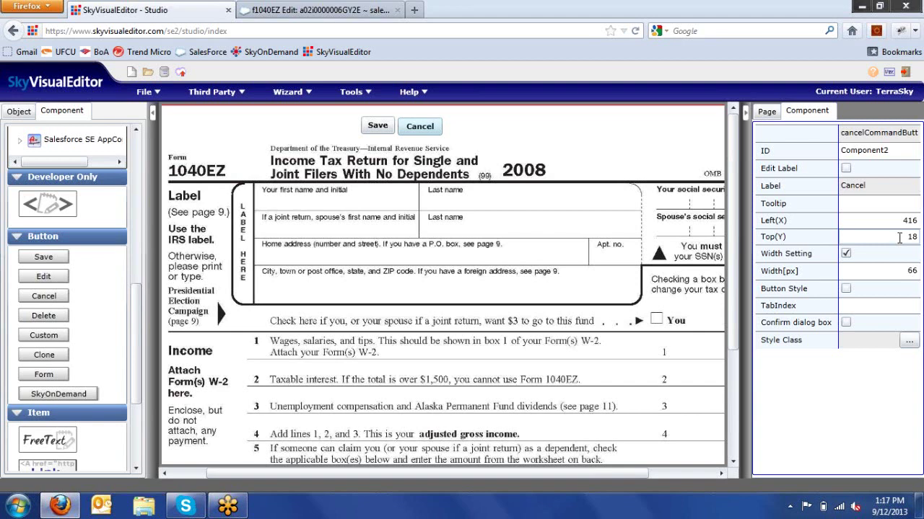
left_click_drag(899, 239, 918, 247)
type("16")
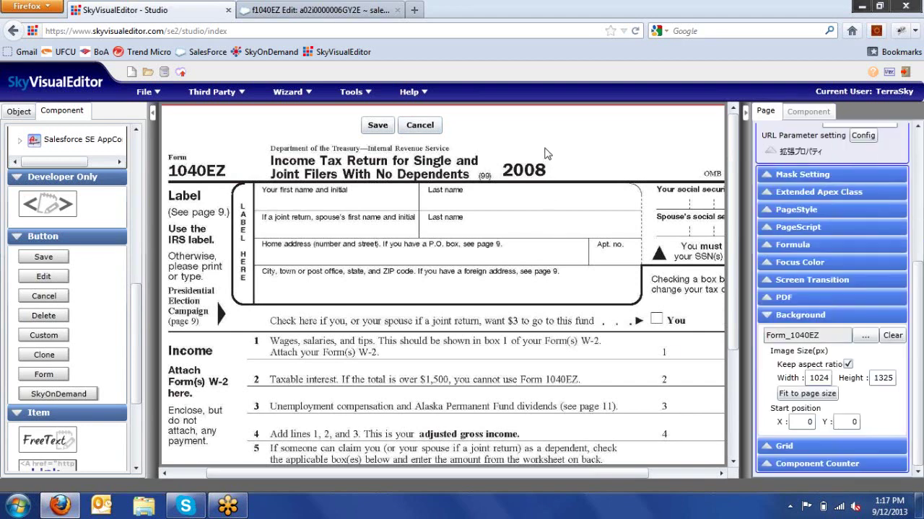
left_click(548, 154)
- Switch to the Object tab to list the f1040EZ fields and component types
left_click_drag(138, 324, 141, 144)
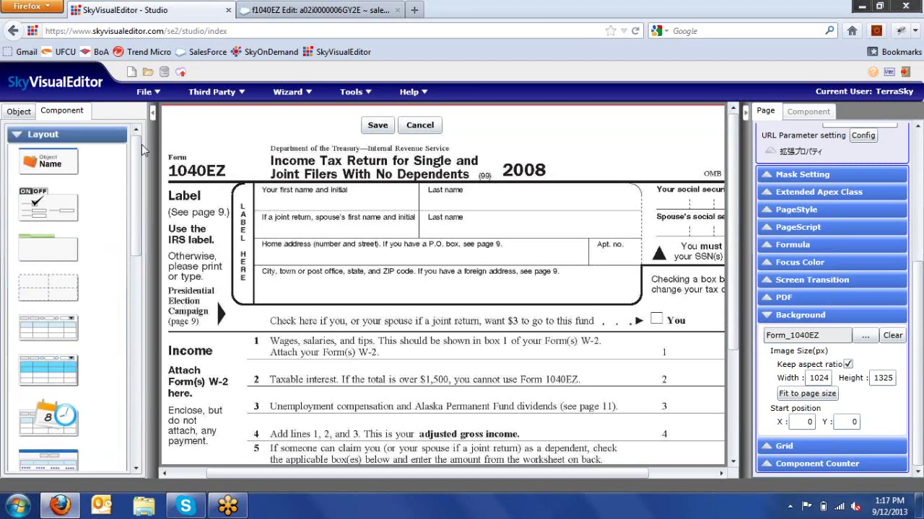
left_click(18, 113)
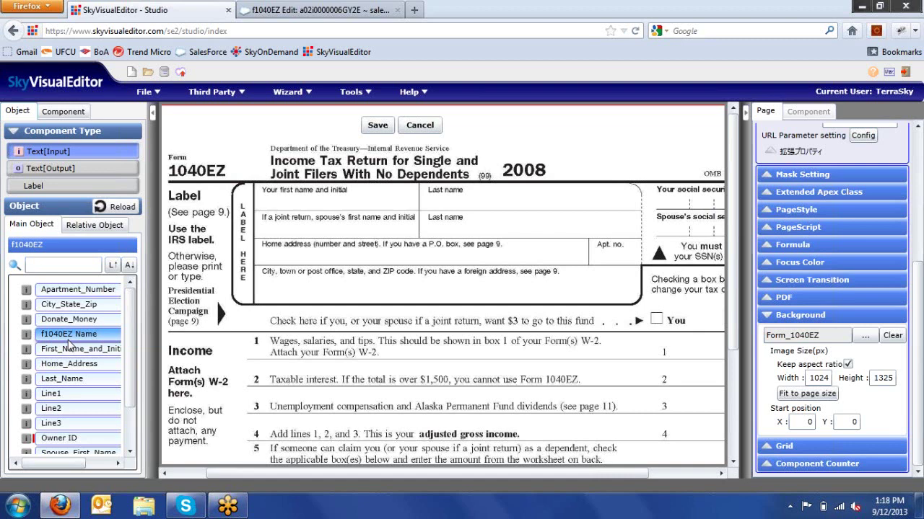
- Place First_Name_and_Initial, Last_Name (widened to 323 px) and Spouse_First_Name in their name boxes
left_click_drag(69, 345, 415, 207)
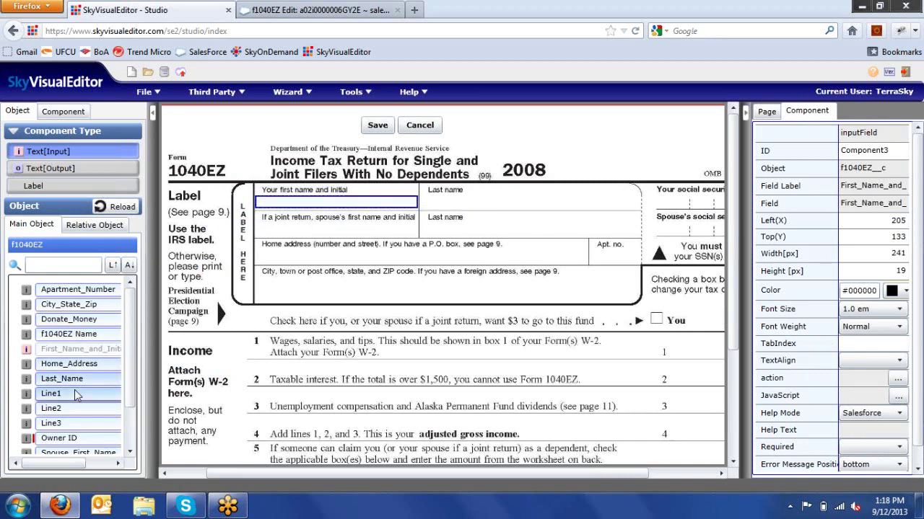
left_click_drag(73, 378, 461, 206)
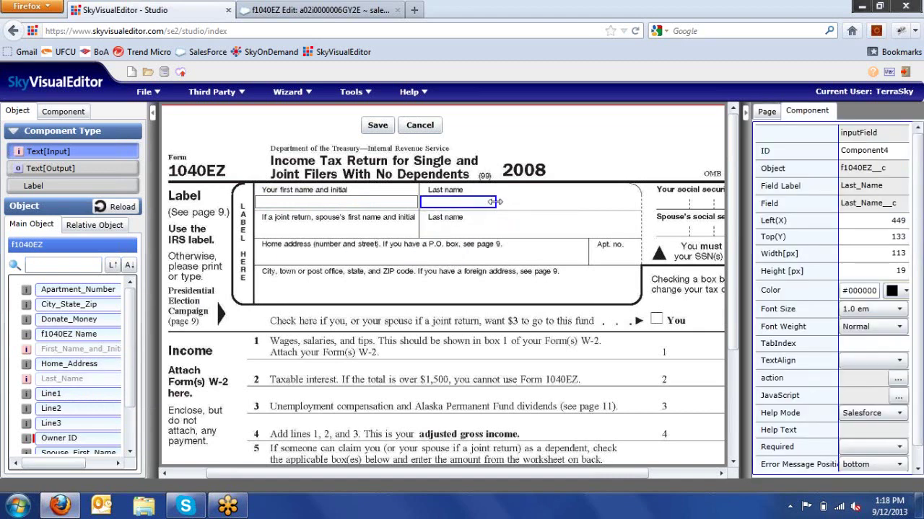
left_click_drag(495, 202, 638, 211)
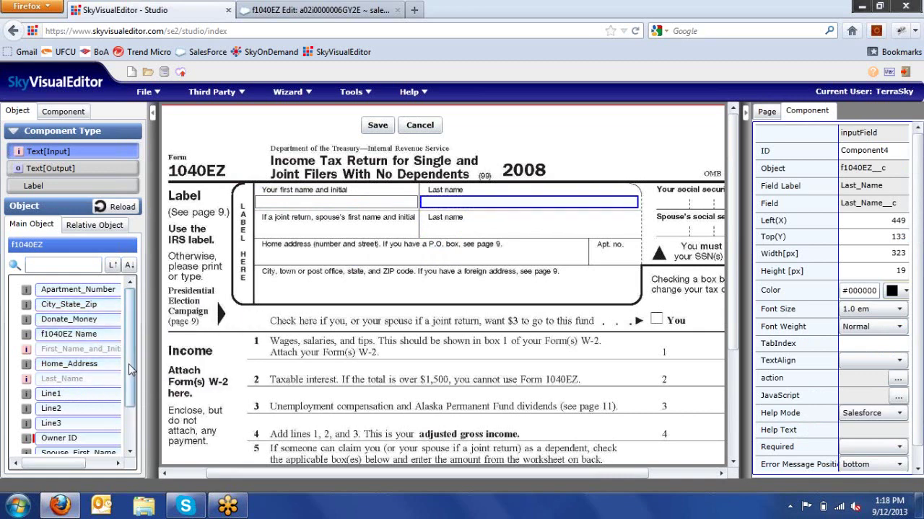
left_click_drag(130, 369, 416, 233)
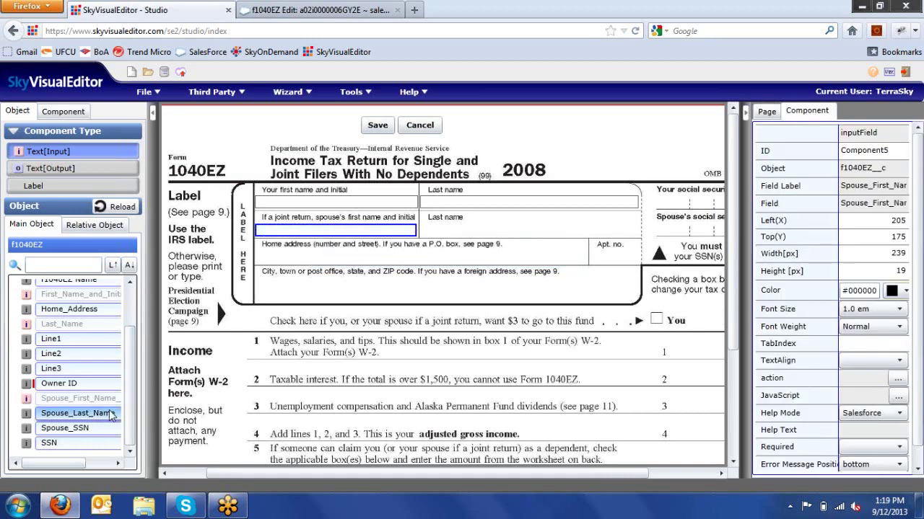
- Place Spouse_Last_Name, Home_Address and Apartment_Number (left 702, width 71) on their form boxes
left_click_drag(110, 415, 638, 246)
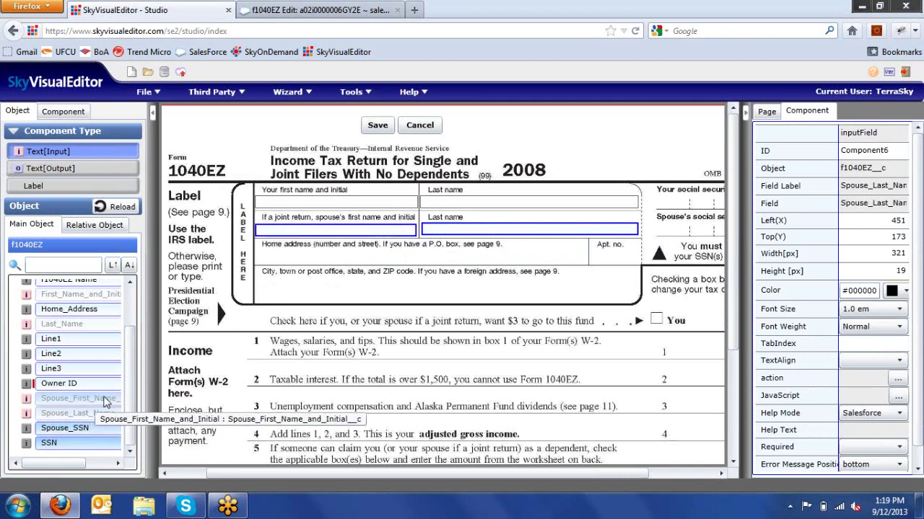
left_click_drag(79, 309, 586, 258)
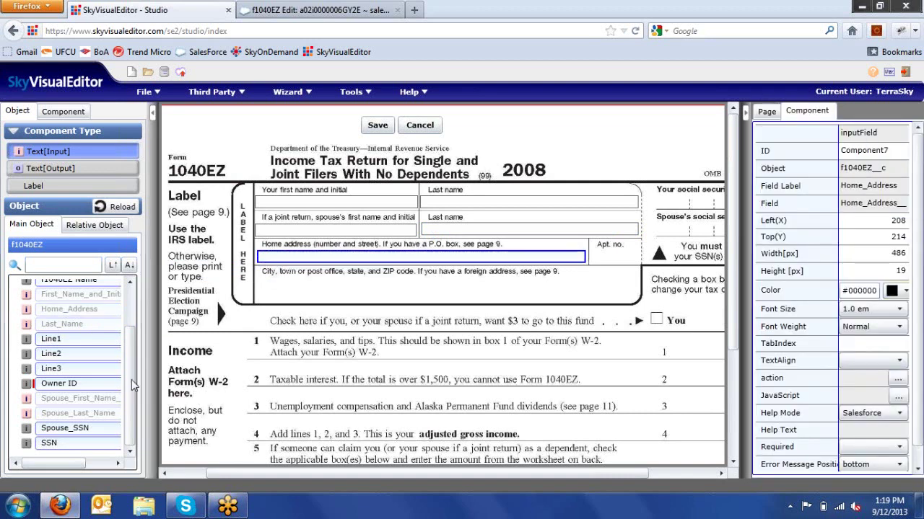
scroll(132, 386, "up", 2)
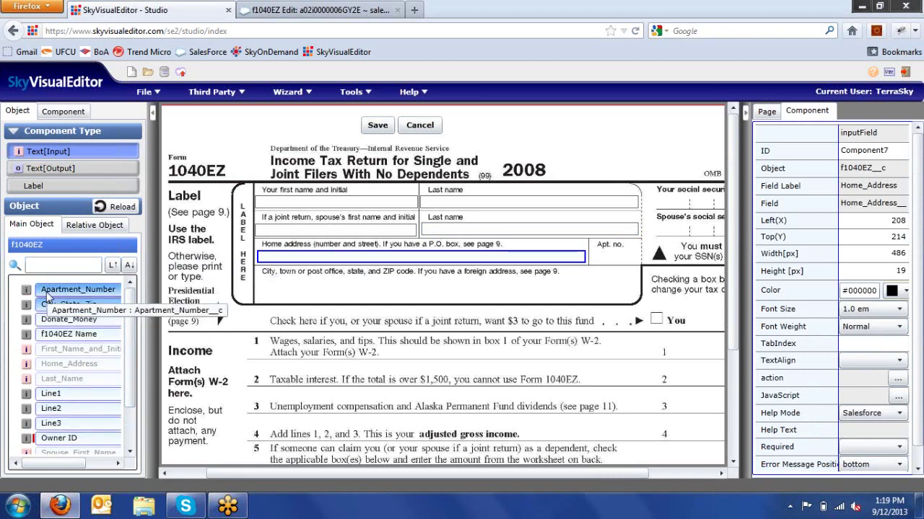
left_click_drag(47, 296, 640, 264)
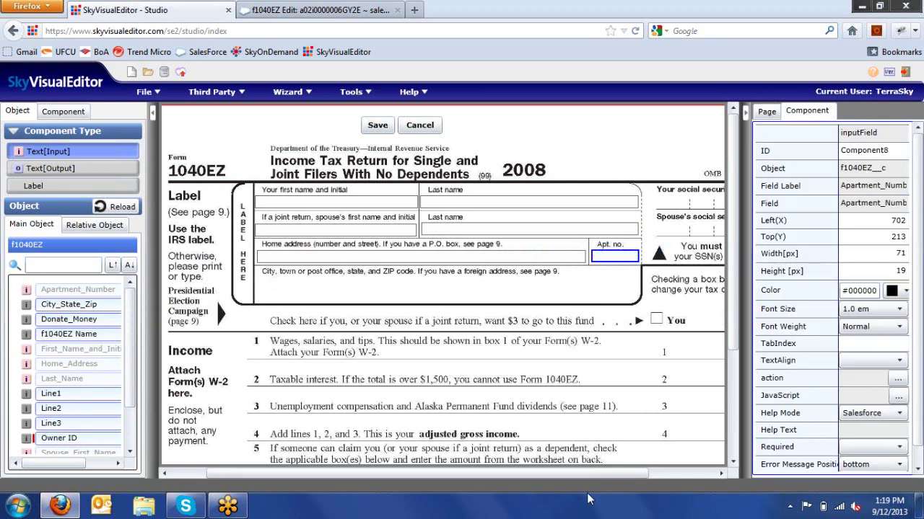
left_click_drag(589, 473, 656, 473)
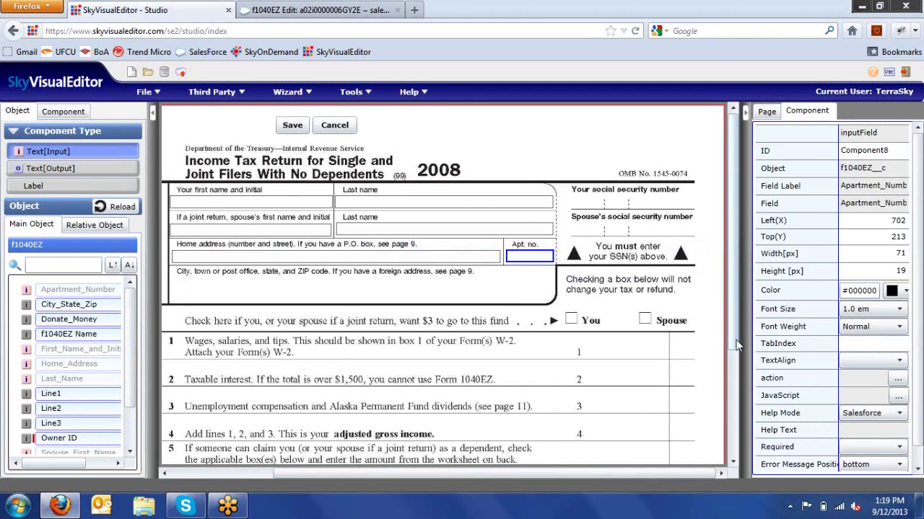
scroll(737, 357, "down", 2)
scroll(738, 357, "down", 4)
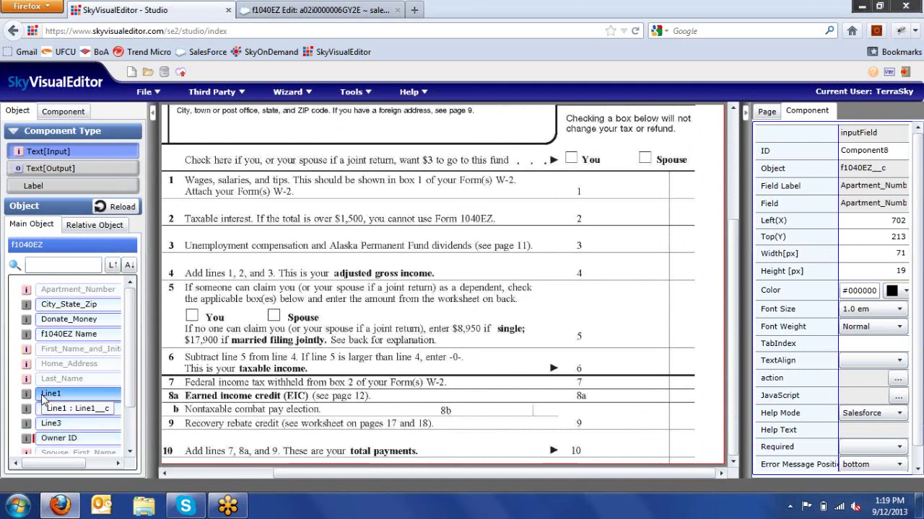
- Place the Line1, Line2 and Line3 fields beside income lines 1–3
left_click_drag(43, 399, 599, 191)
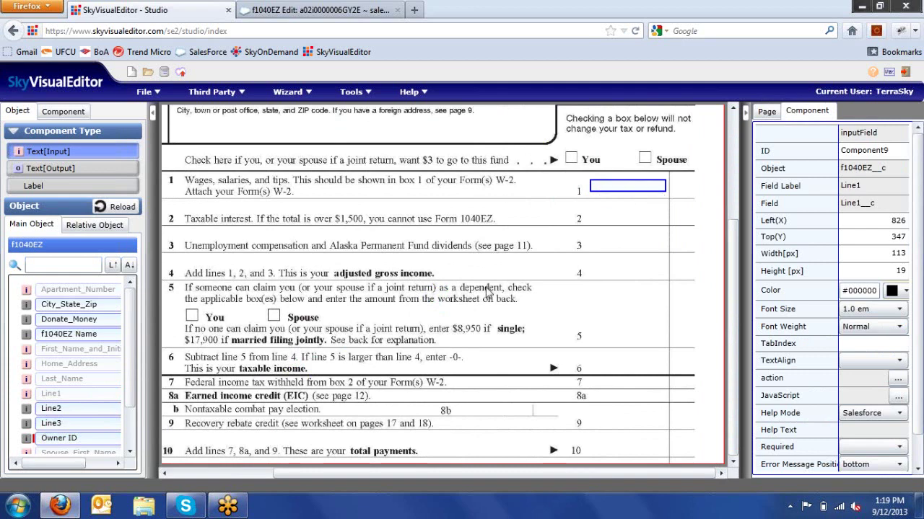
left_click_drag(51, 409, 617, 218)
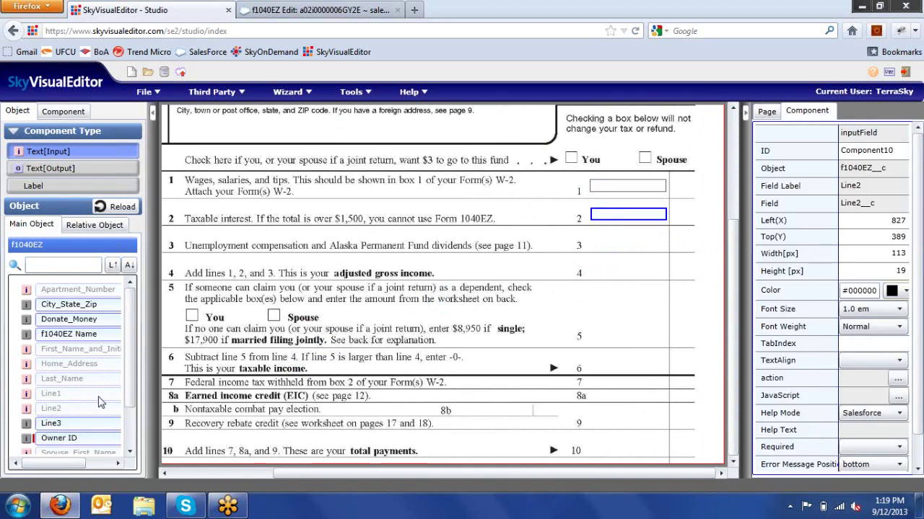
left_click_drag(84, 424, 639, 246)
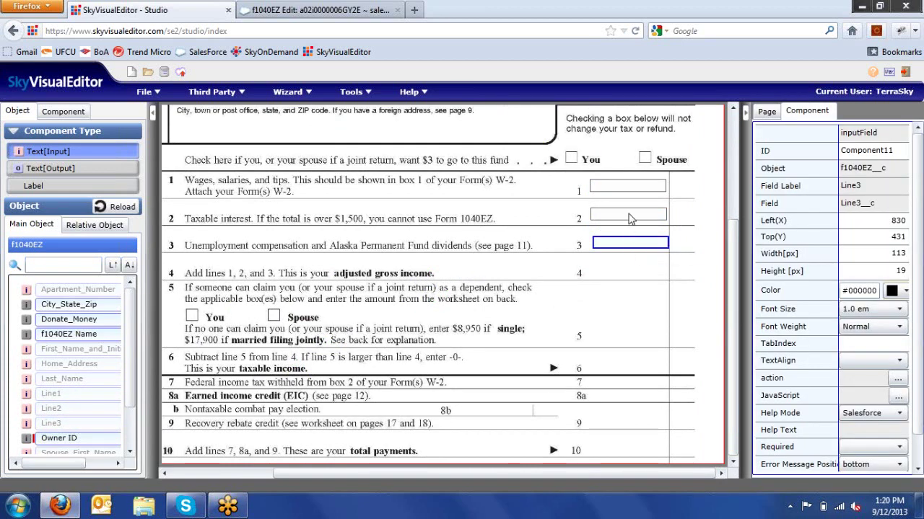
- Align the Line3 field by setting its Left(X) to 827
left_click(629, 217)
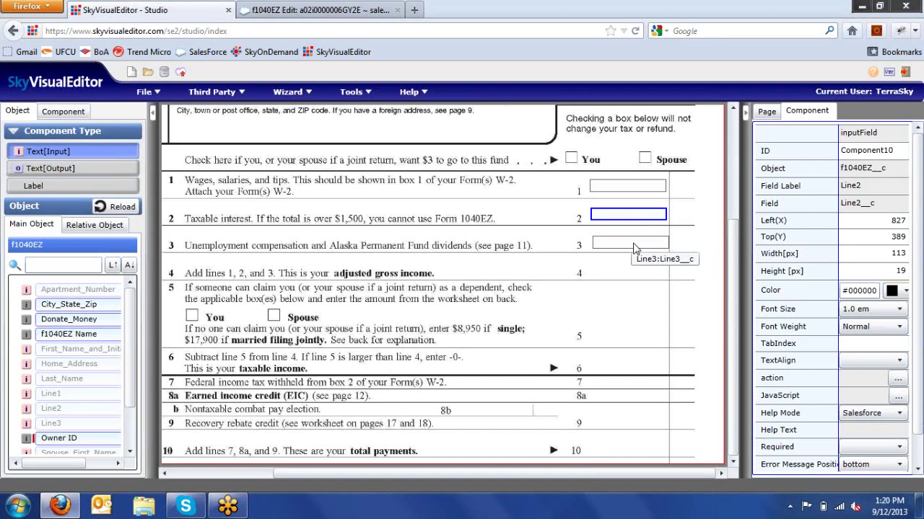
left_click(633, 245)
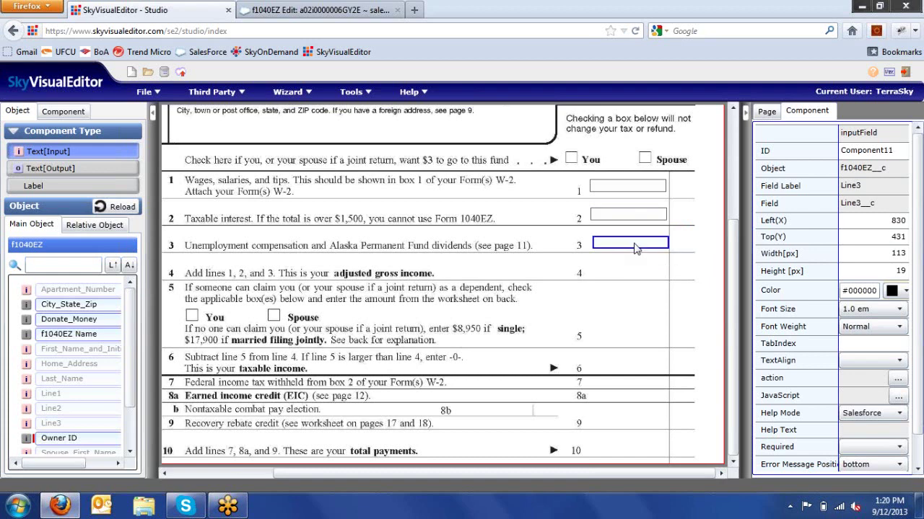
double_click(897, 220)
type("827")
left_click(627, 298)
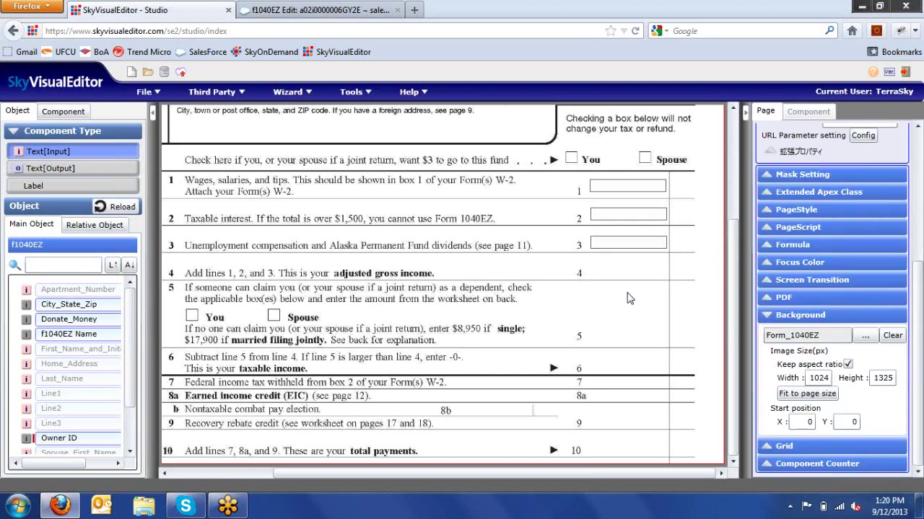
left_click_drag(627, 293, 717, 187)
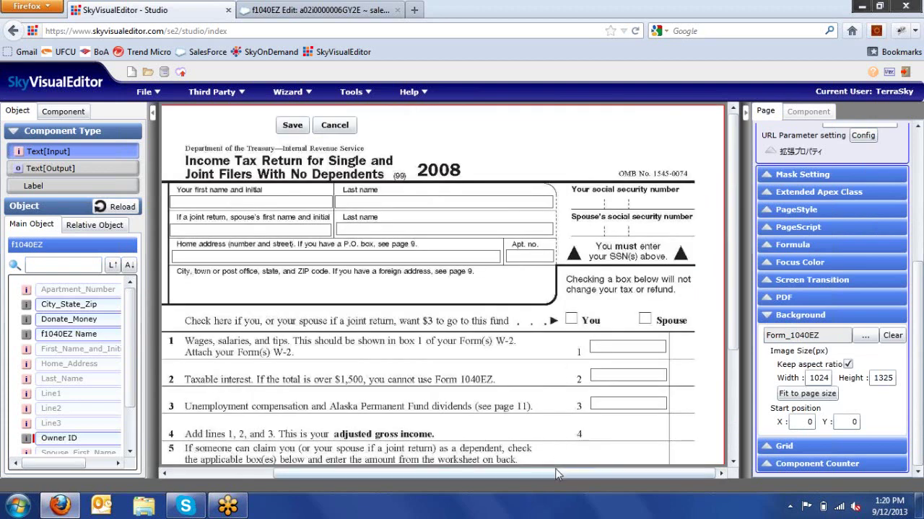
left_click_drag(555, 477, 490, 462)
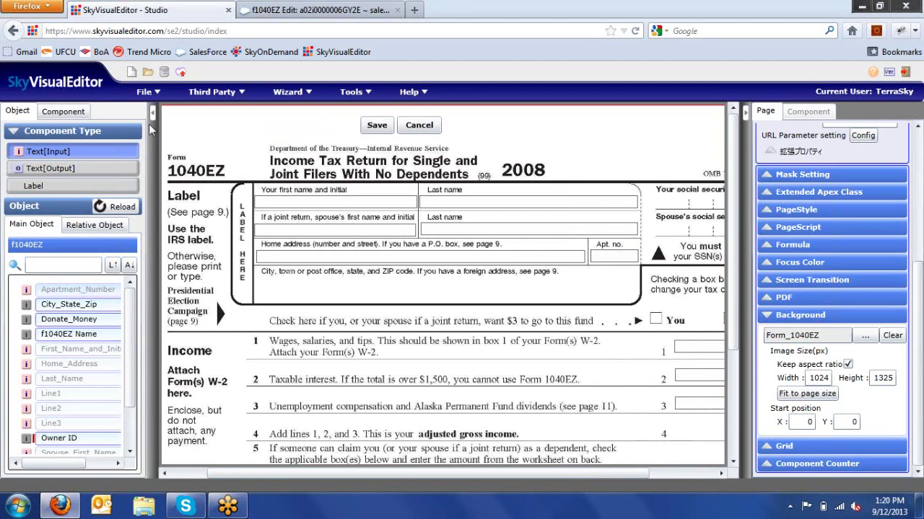
- Bring up Deploy Confirmation with the Test Environment (Sandbox, Developer Edition) target selected
left_click(158, 93)
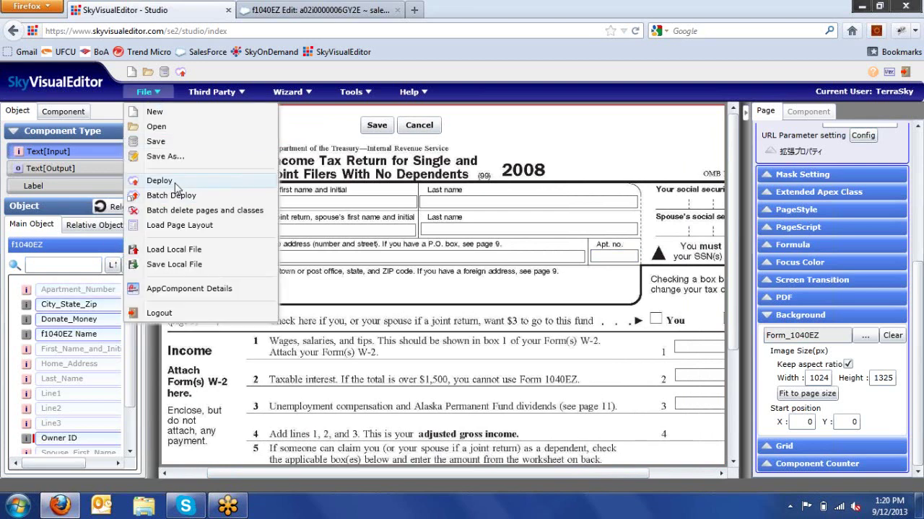
mouse_move(217, 92)
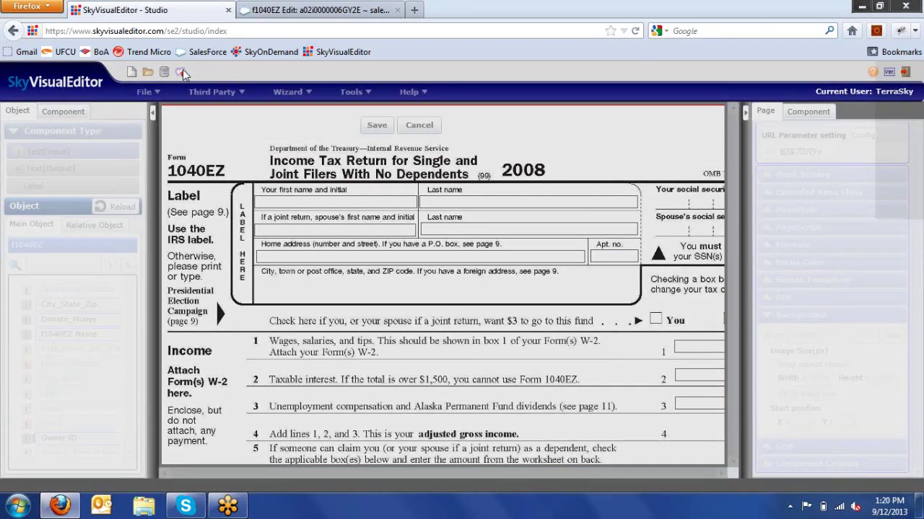
left_click(182, 70)
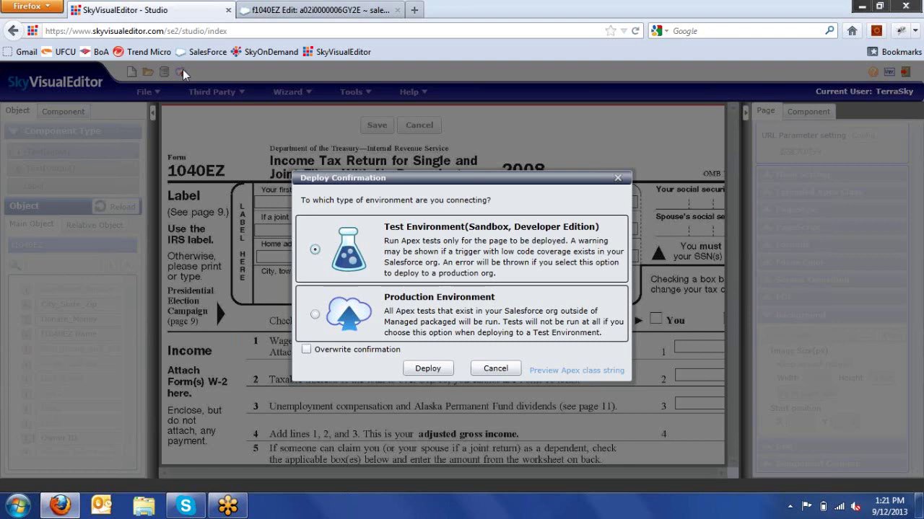
left_click(426, 371)
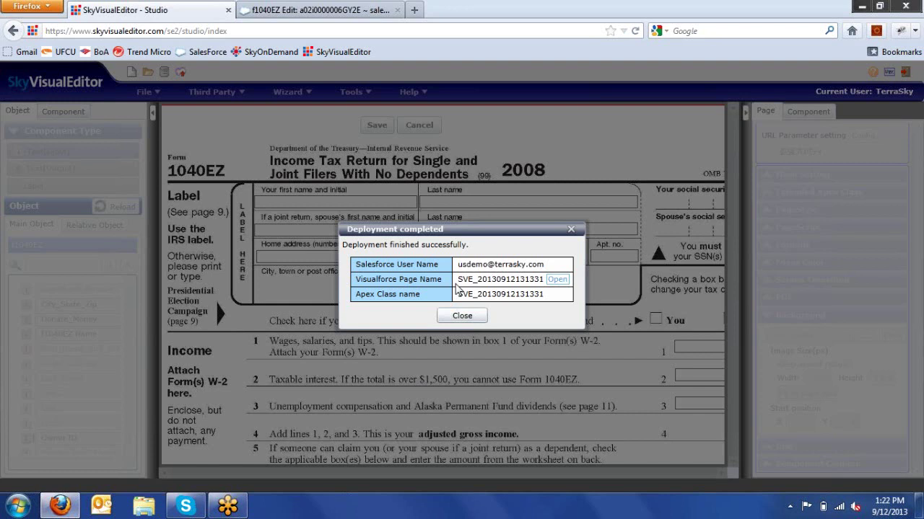
left_click(557, 280)
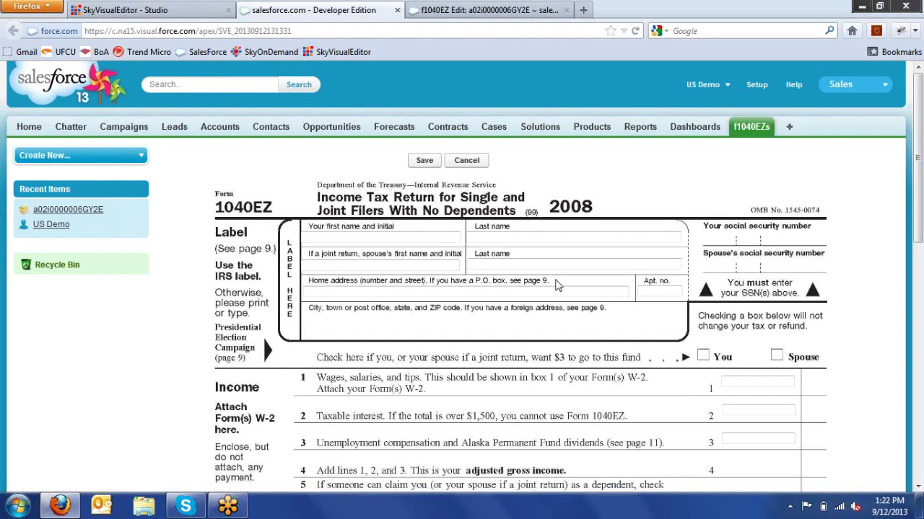
- Enter the taxpayer's and spouse's first and last names on the 1040EZ form
left_click(444, 237)
key("Tab")
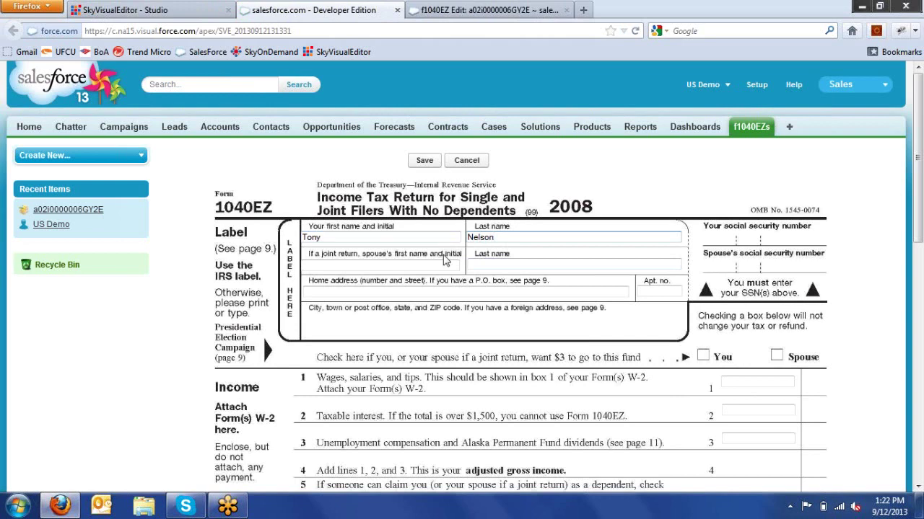
left_click(446, 266)
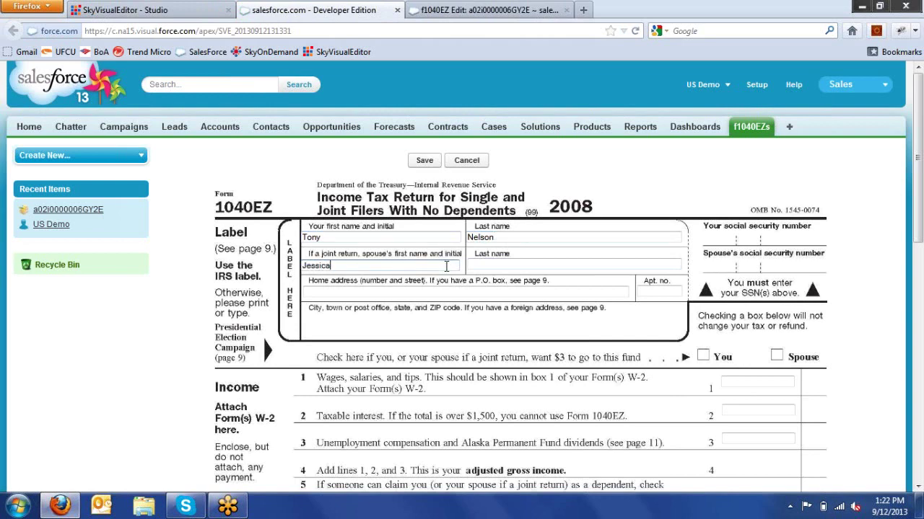
key("Tab")
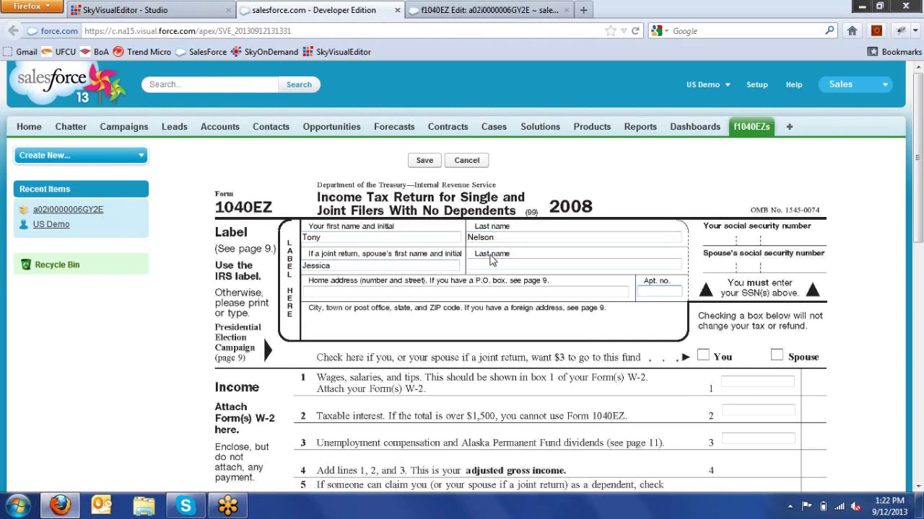
left_click(493, 264)
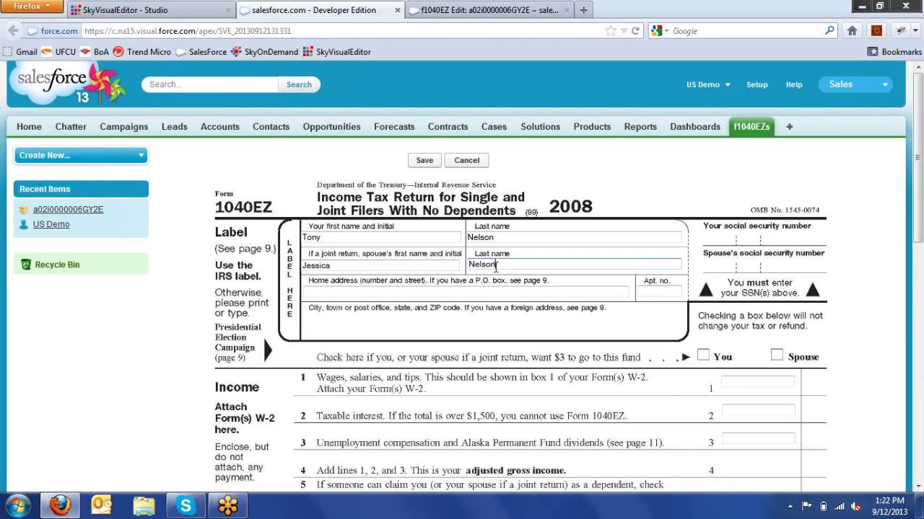
- Fill in the home address and the apartment number fields
left_click(501, 294)
type("Sample Add")
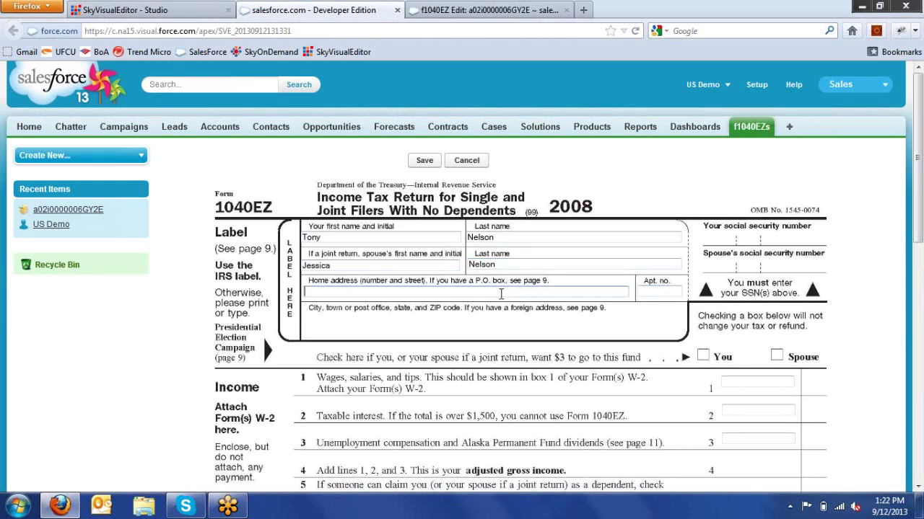
type("ress")
key("Tab")
left_click(660, 291)
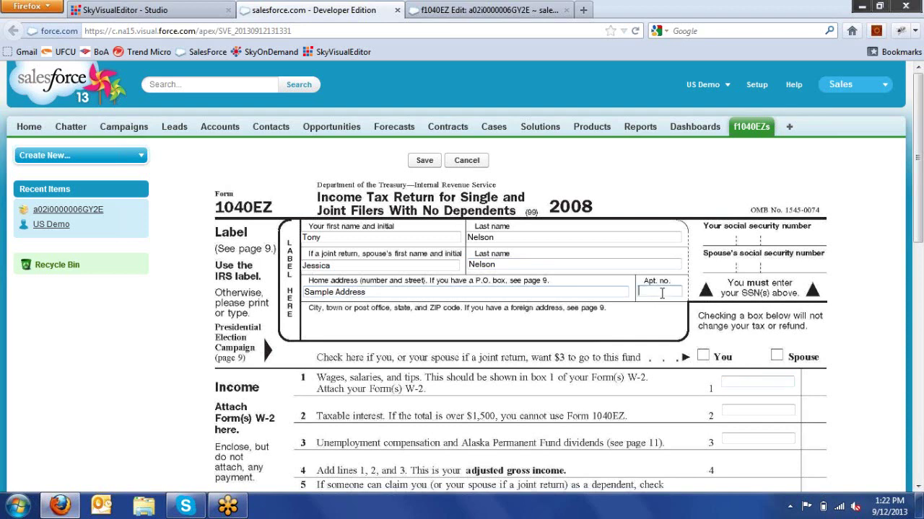
type("1111")
- Enter 150000 wages on line 1 and 1500 taxable interest on line 2
left_click_drag(921, 228, 921, 267)
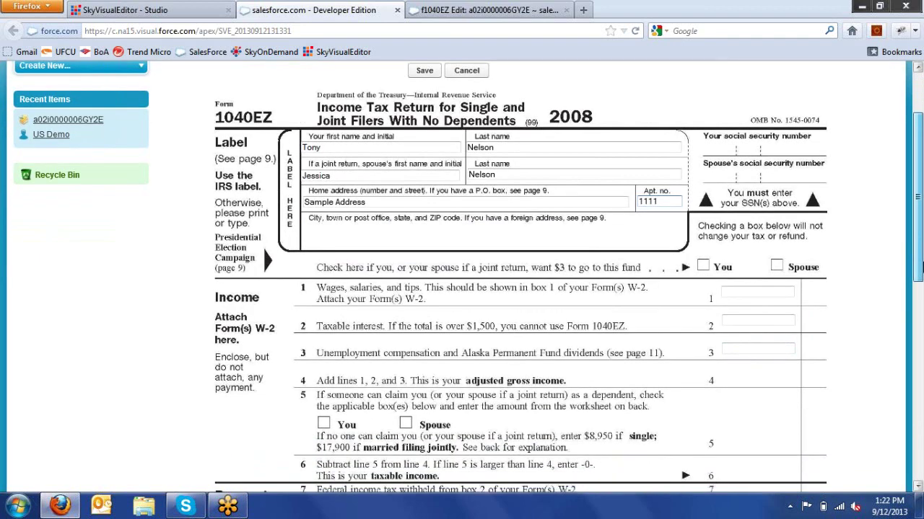
left_click_drag(920, 267, 918, 246)
scroll(731, 183, "down", 4)
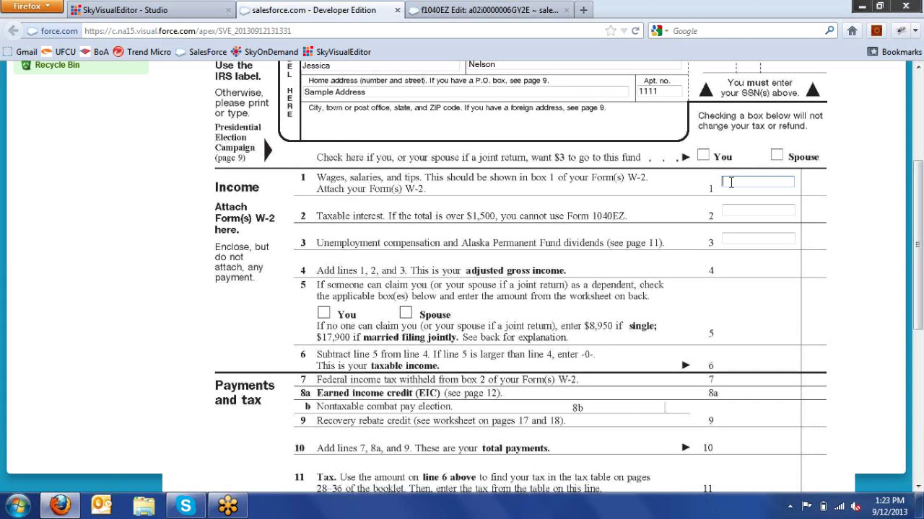
type("150000")
left_click(745, 210)
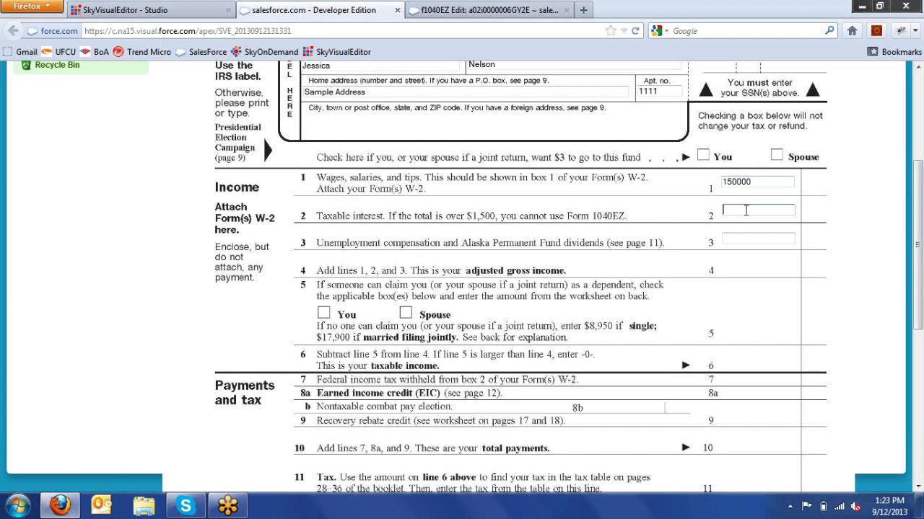
type("1500")
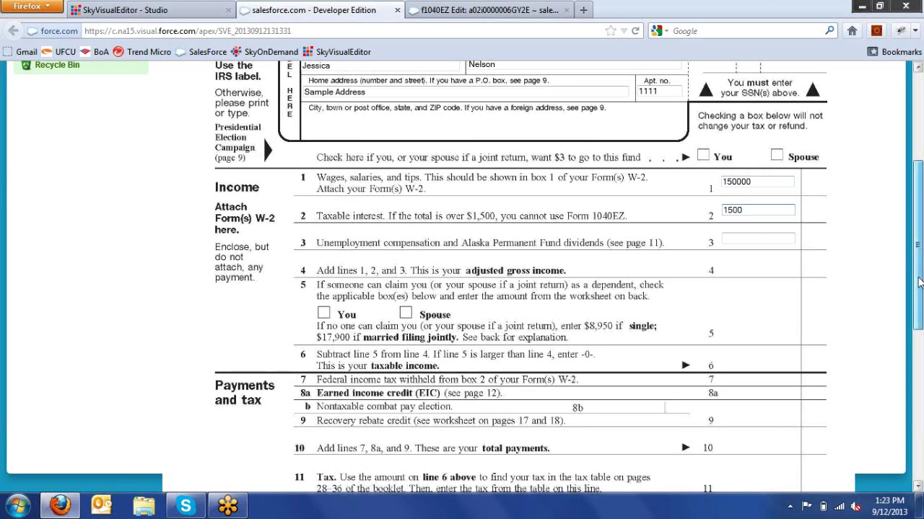
scroll(920, 281, "up", 5)
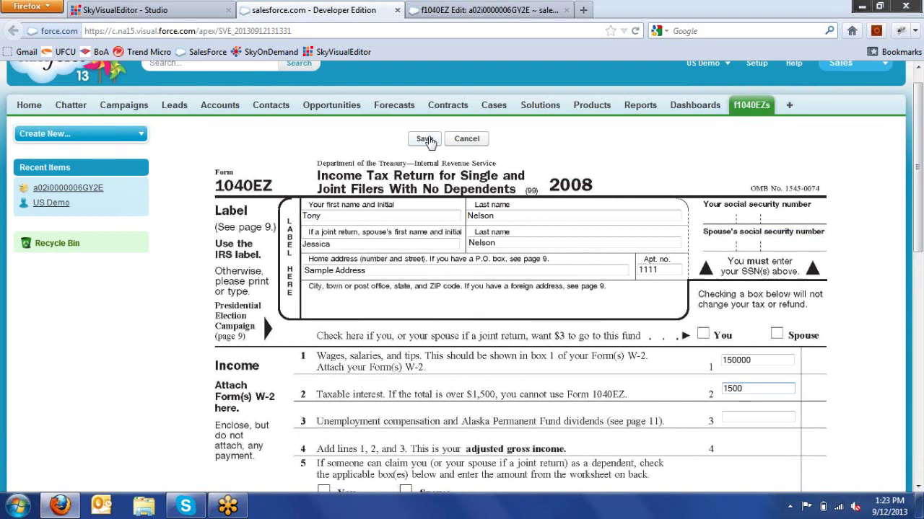
- Save the return (Line4 151,500.00), open Edit and cancel, then go to Setup
left_click(425, 139)
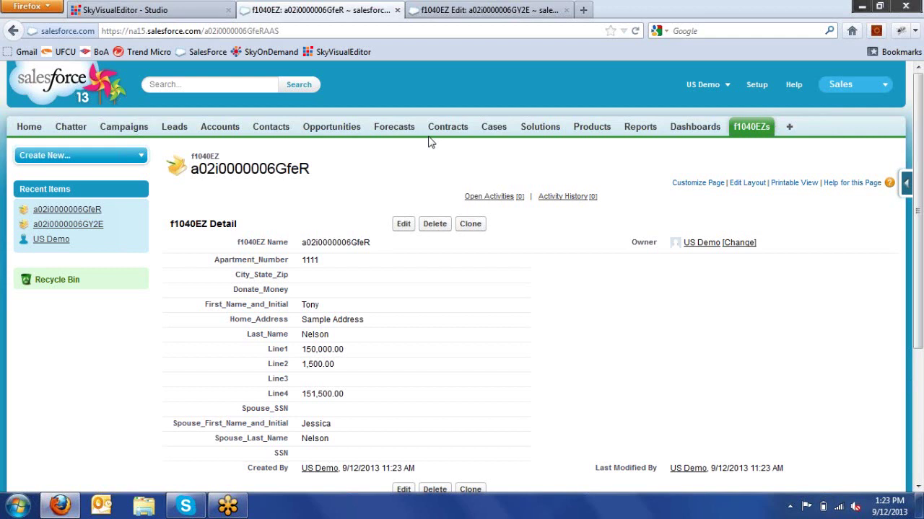
left_click(403, 224)
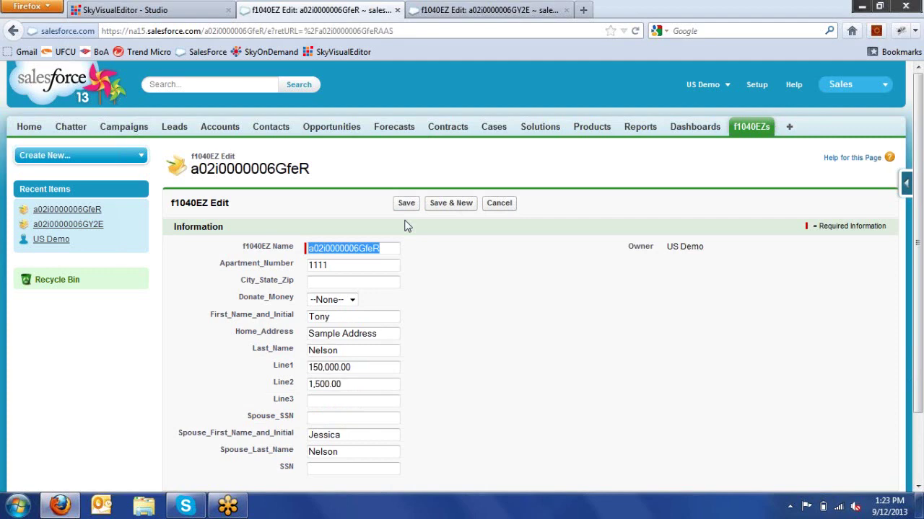
left_click(500, 205)
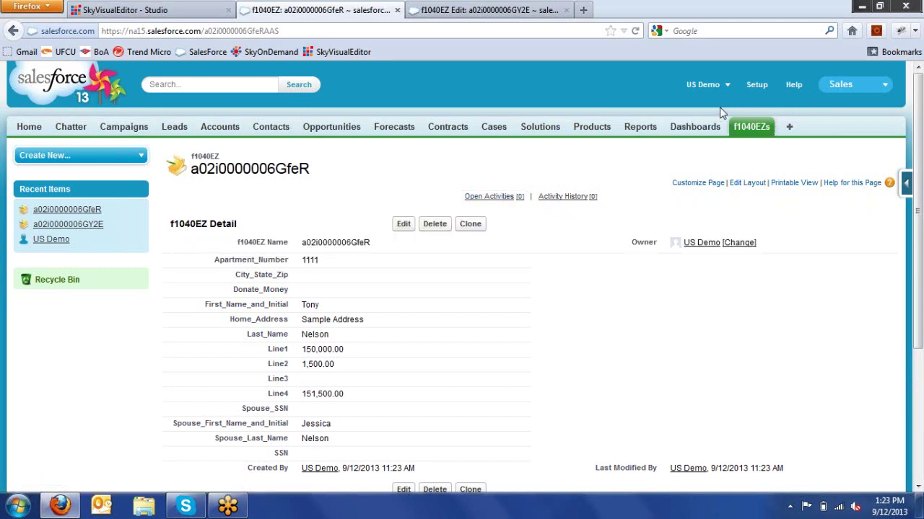
left_click(752, 88)
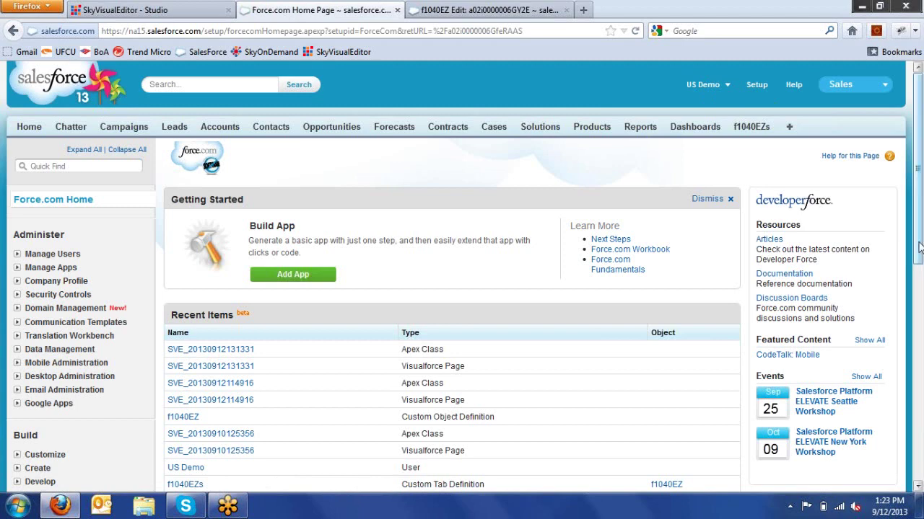
- Open f1040EZ under Build > Create > Objects and start editing its standard Edit action
left_click_drag(918, 247, 918, 352)
left_click(18, 280)
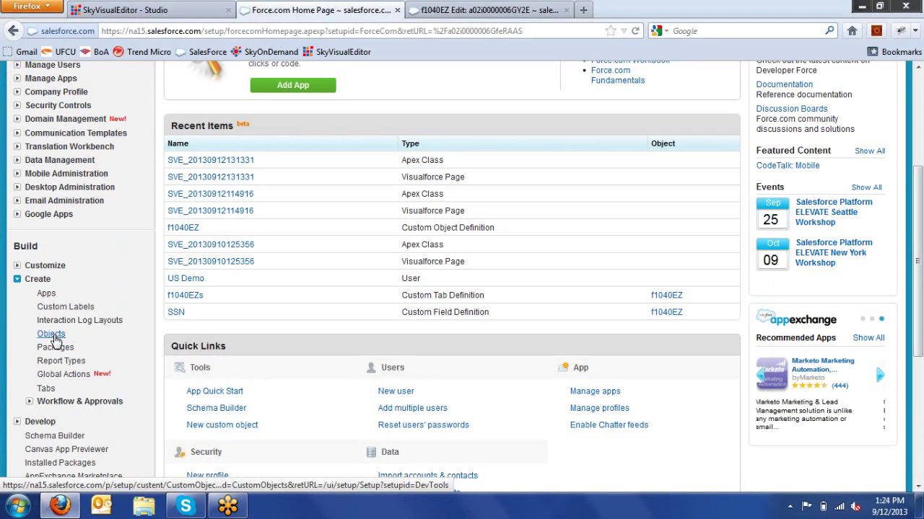
left_click(52, 335)
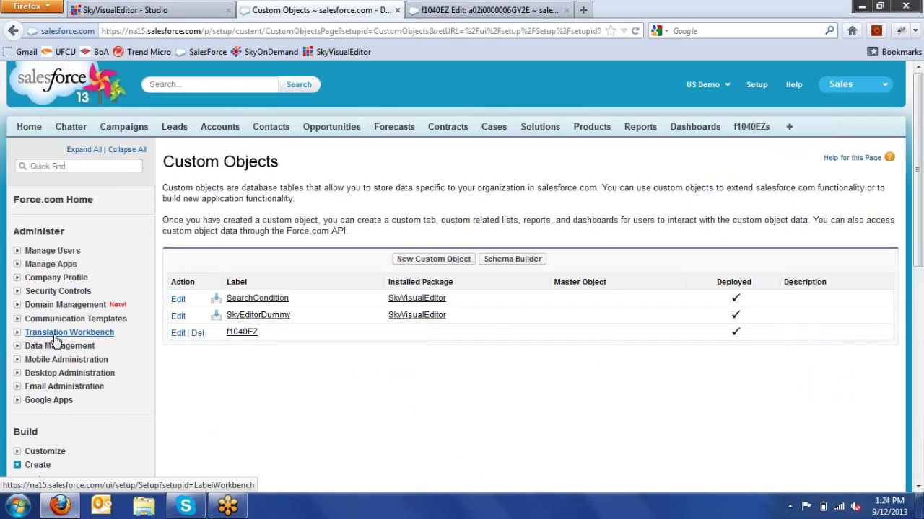
left_click(238, 333)
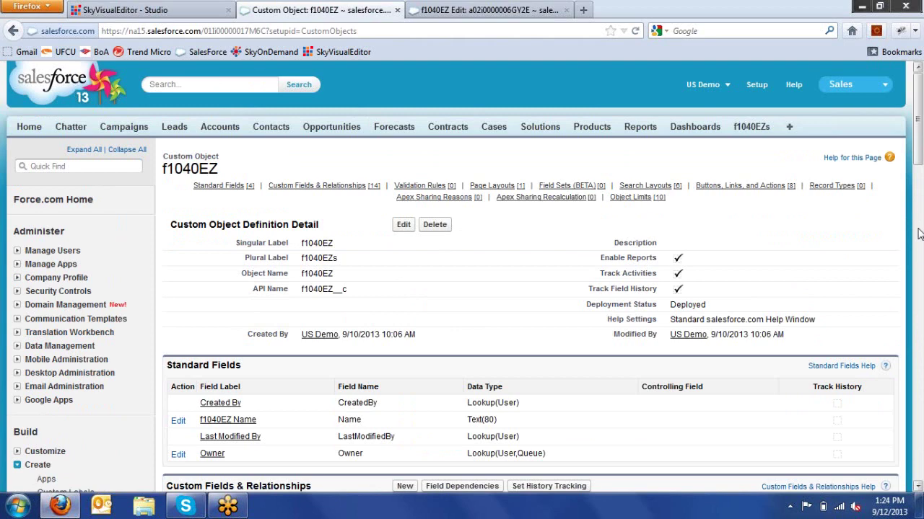
scroll(919, 233, "down", 15)
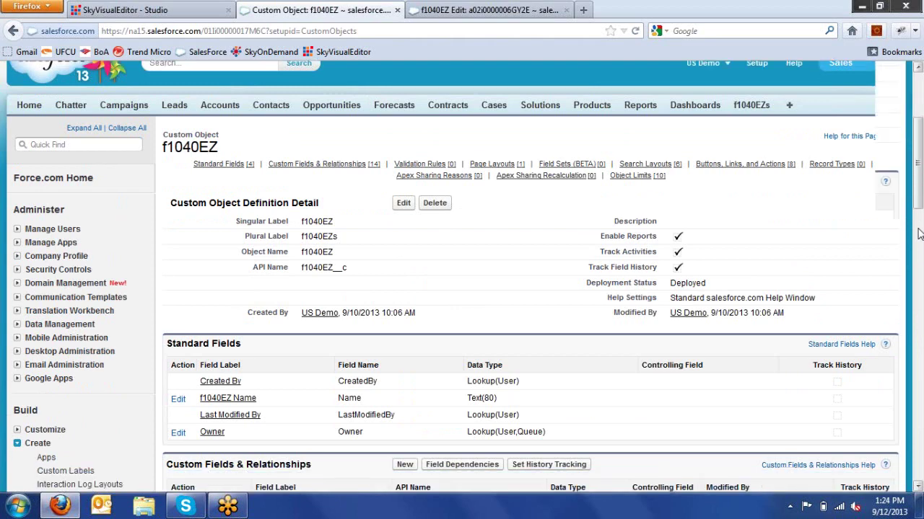
left_click_drag(919, 339, 919, 386)
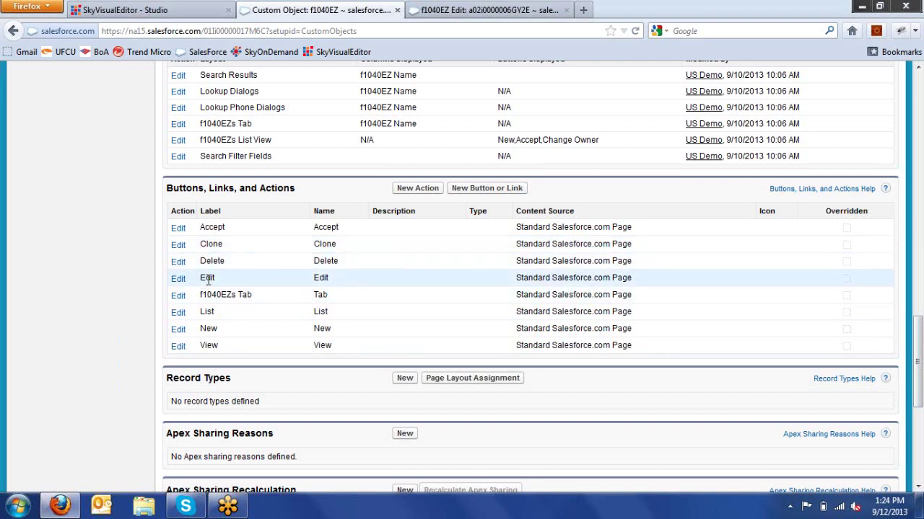
left_click(178, 280)
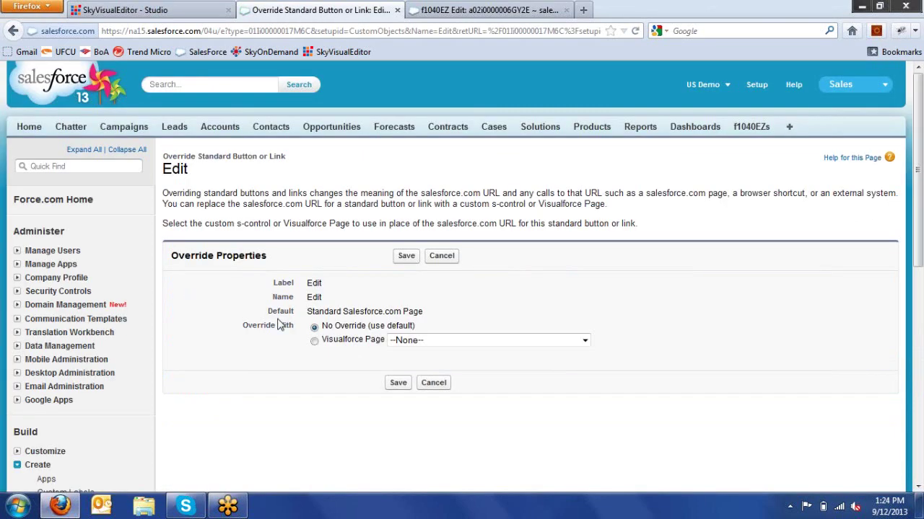
left_click(334, 344)
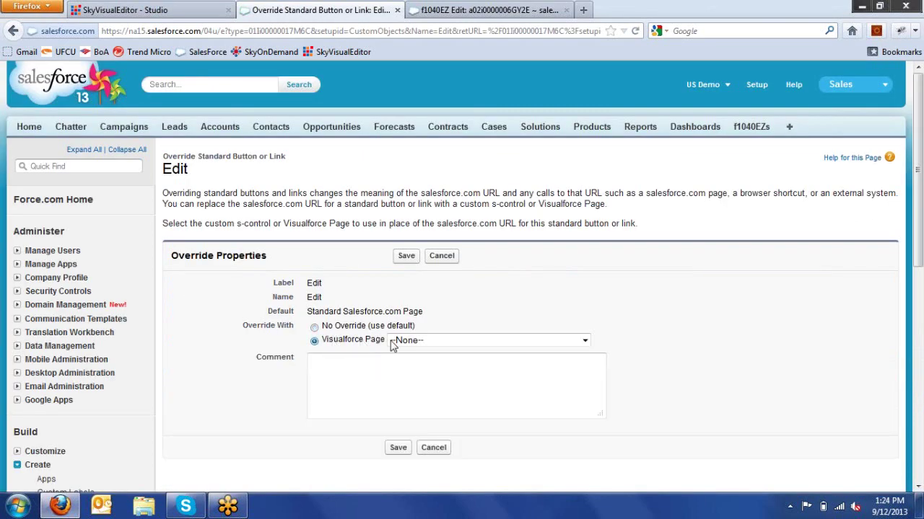
left_click(410, 343)
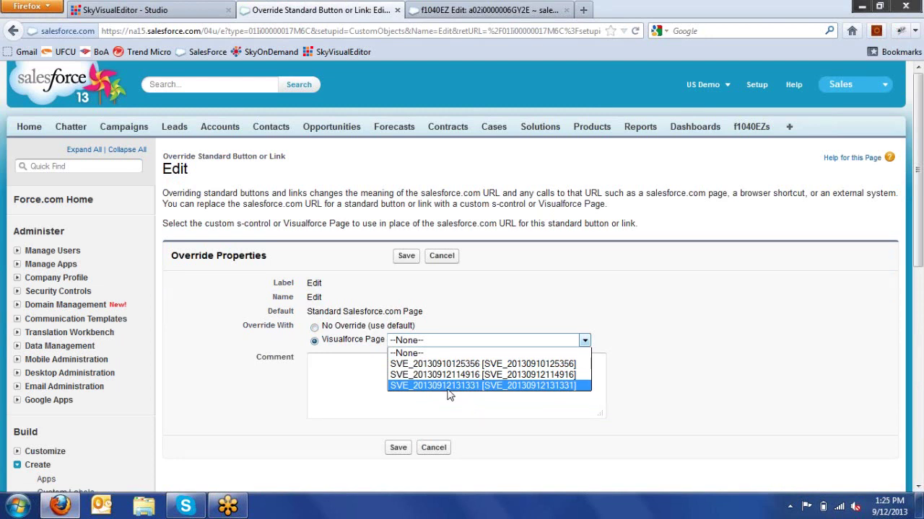
left_click(449, 386)
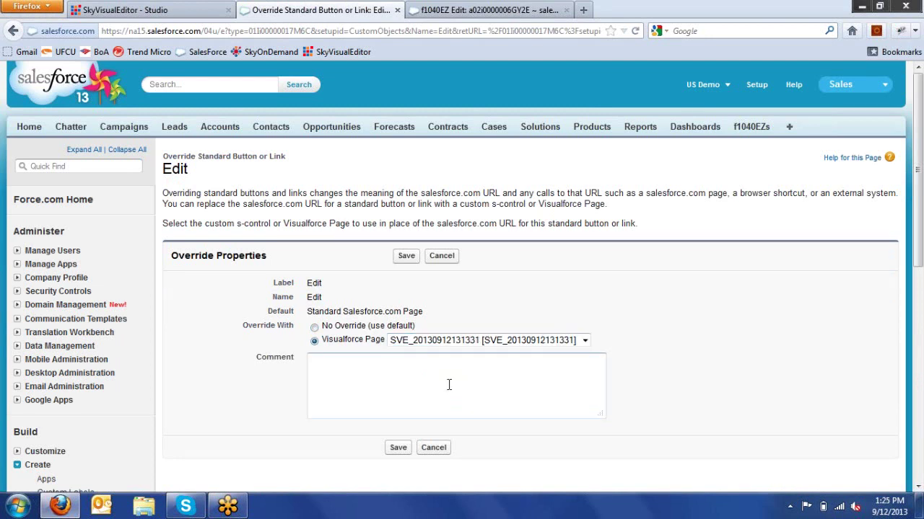
left_click(399, 448)
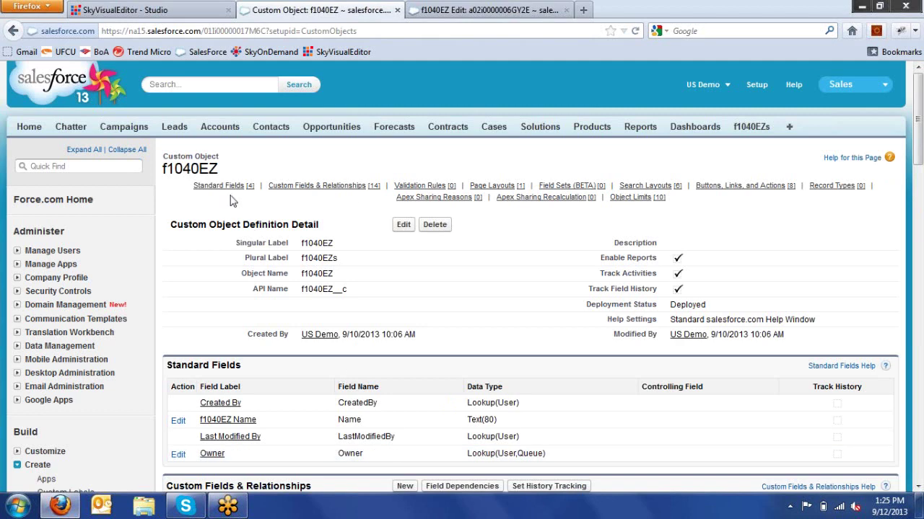
- From the f1040EZs tab, open the filled-in record and edit it in the custom form
left_click(758, 128)
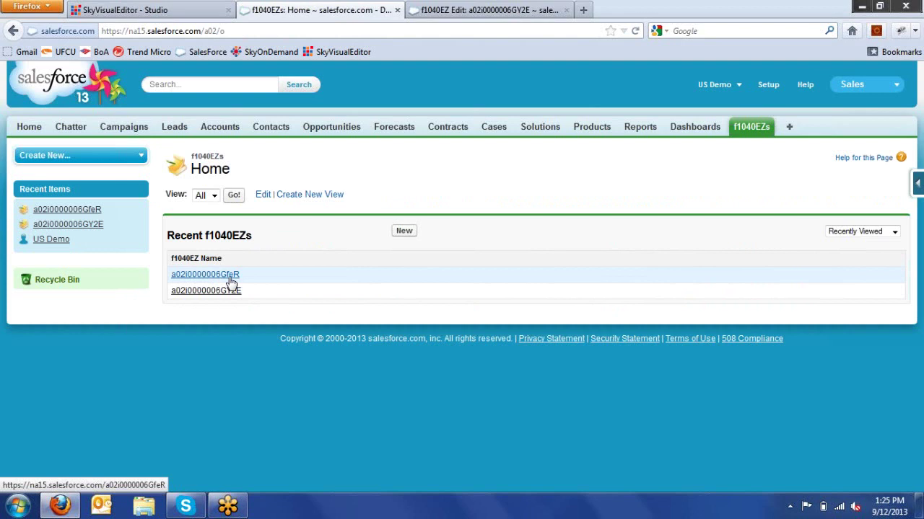
left_click_drag(231, 281, 231, 274)
left_click(232, 296)
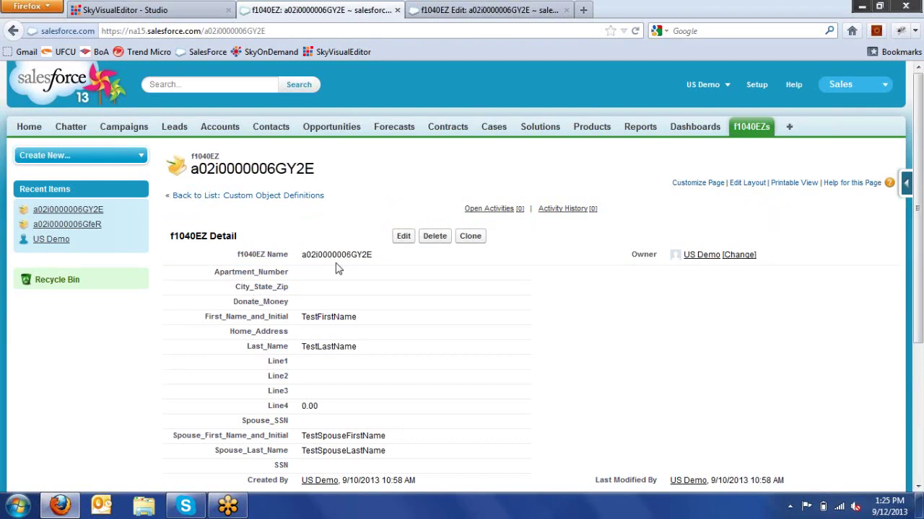
left_click(13, 32)
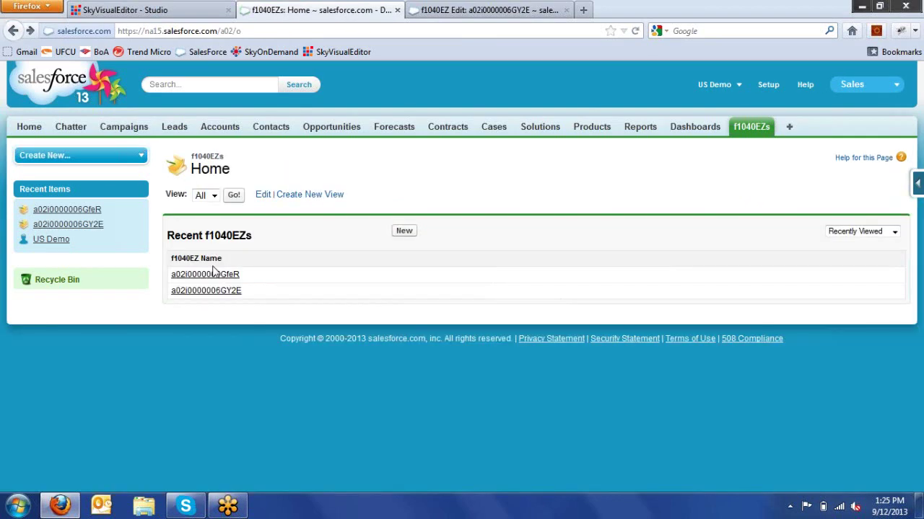
left_click(216, 279)
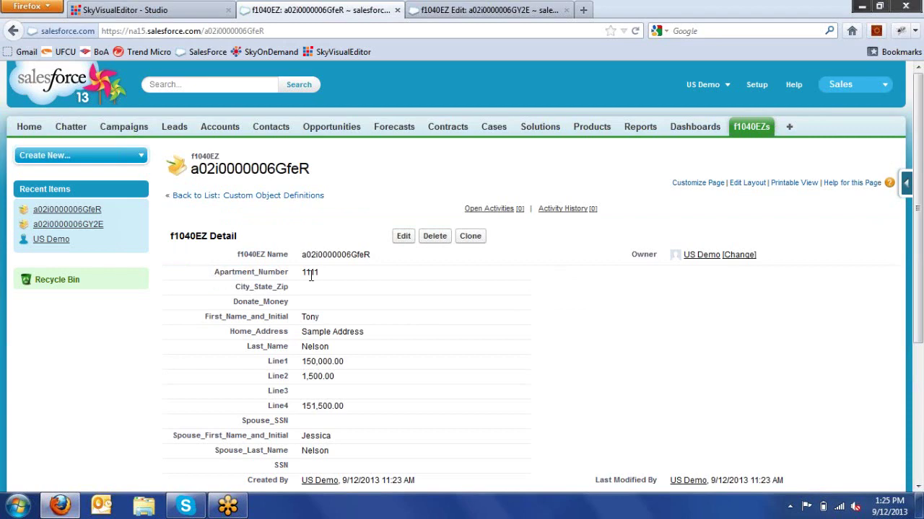
left_click(403, 241)
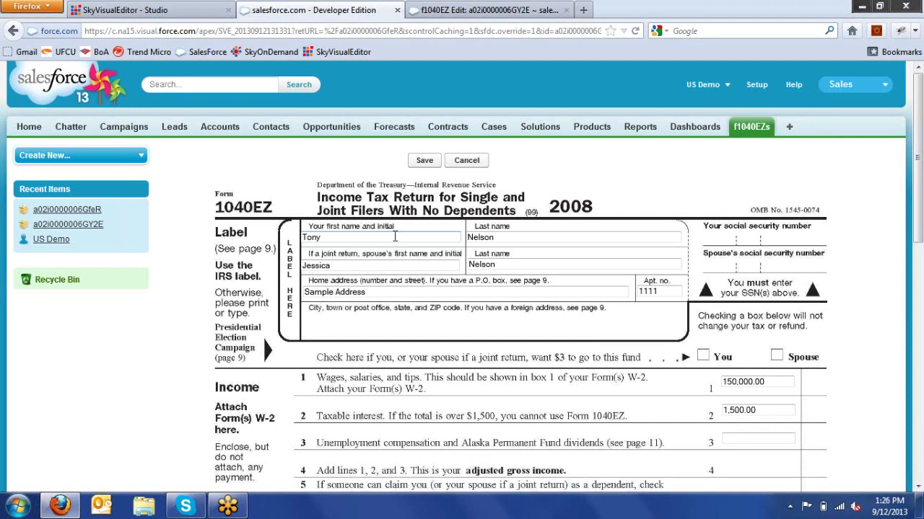
- Return to SkyVisualEditor, dismiss the deployment notice and start a new page, discarding the current one
left_click(161, 13)
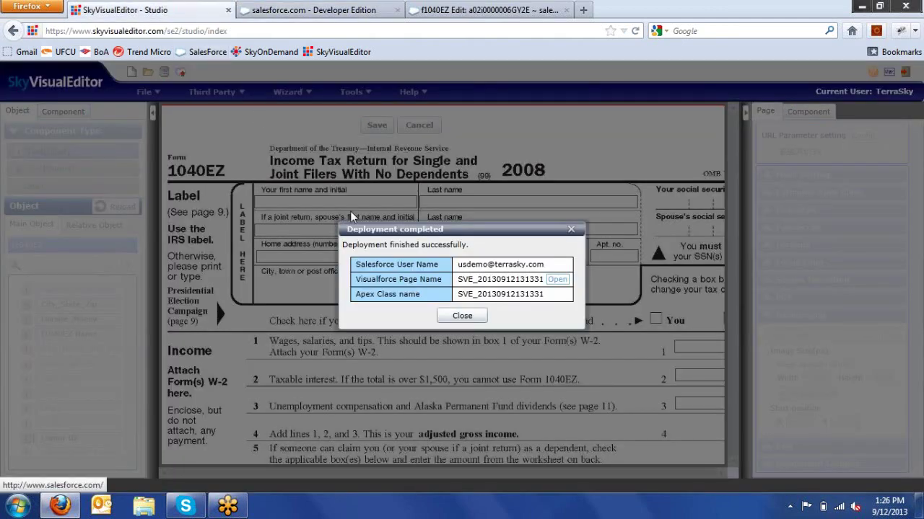
left_click(443, 318)
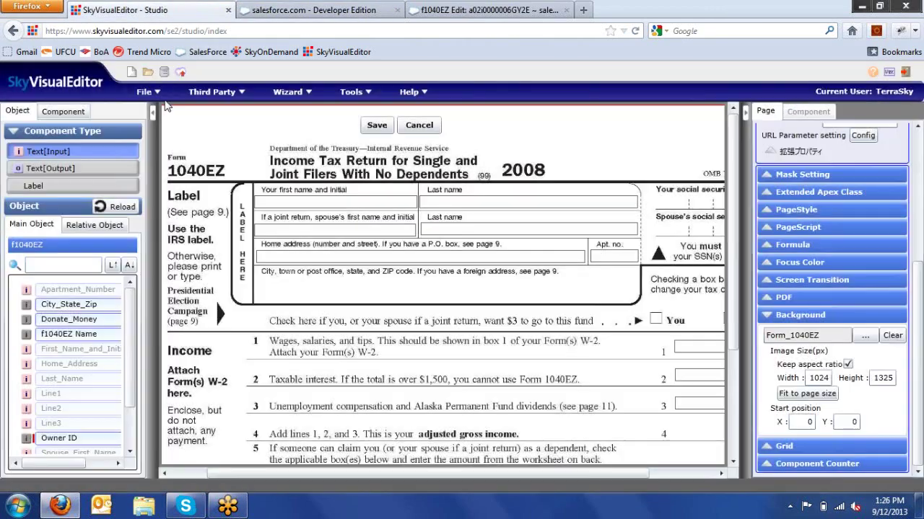
left_click(152, 93)
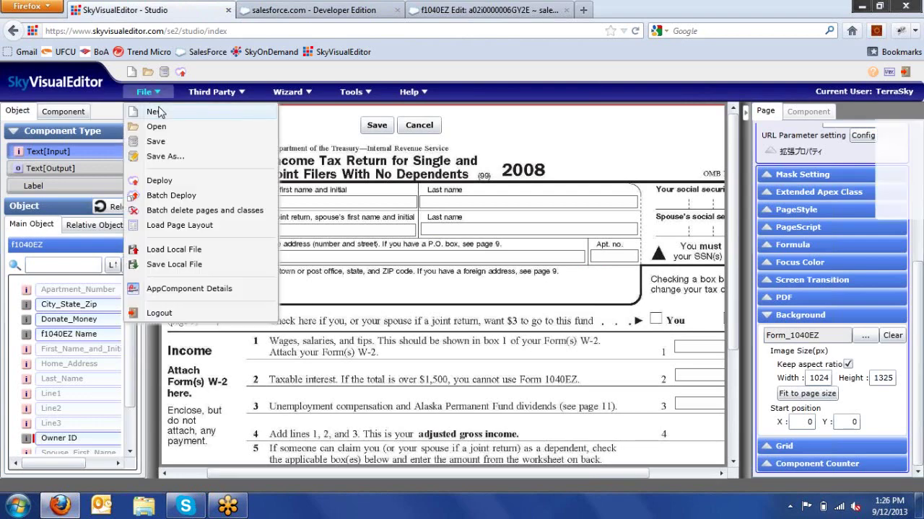
left_click(154, 112)
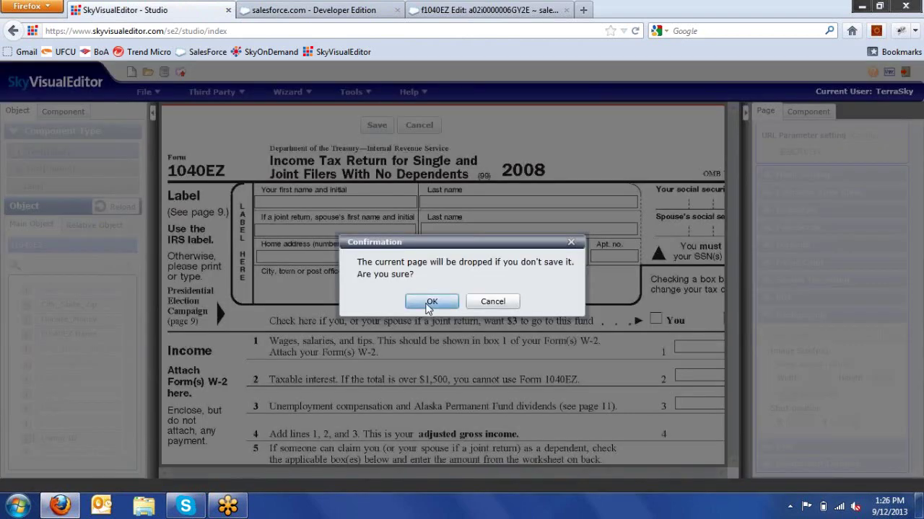
left_click(431, 302)
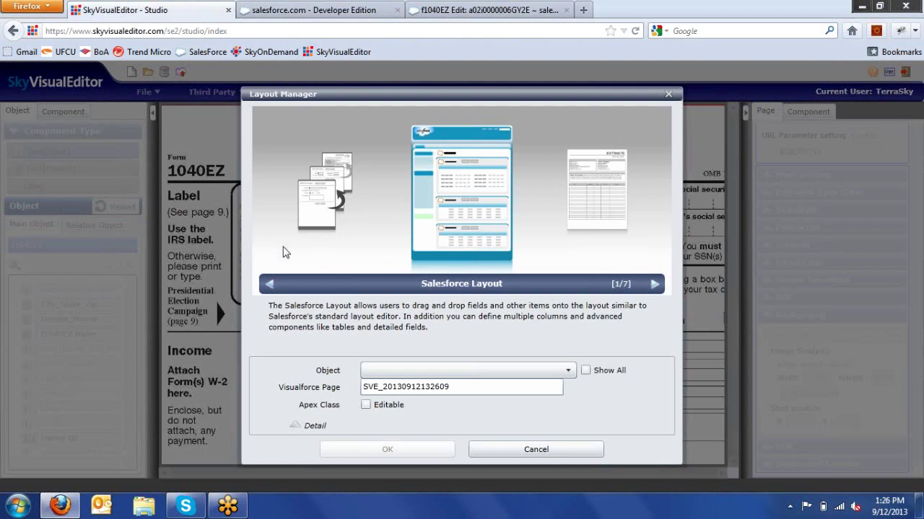
- Choose the Page Assignment template for f1040EZ, name the page Page_Assignment, and confirm
left_click(272, 286)
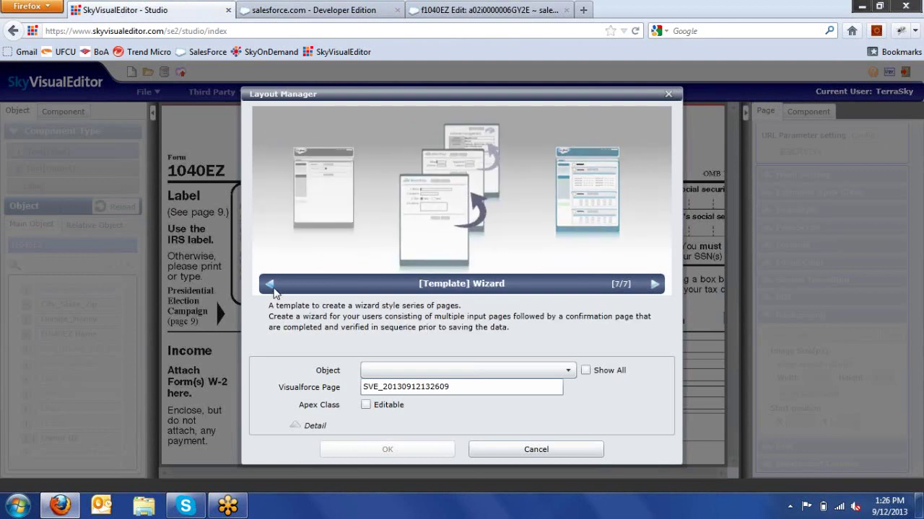
left_click(270, 285)
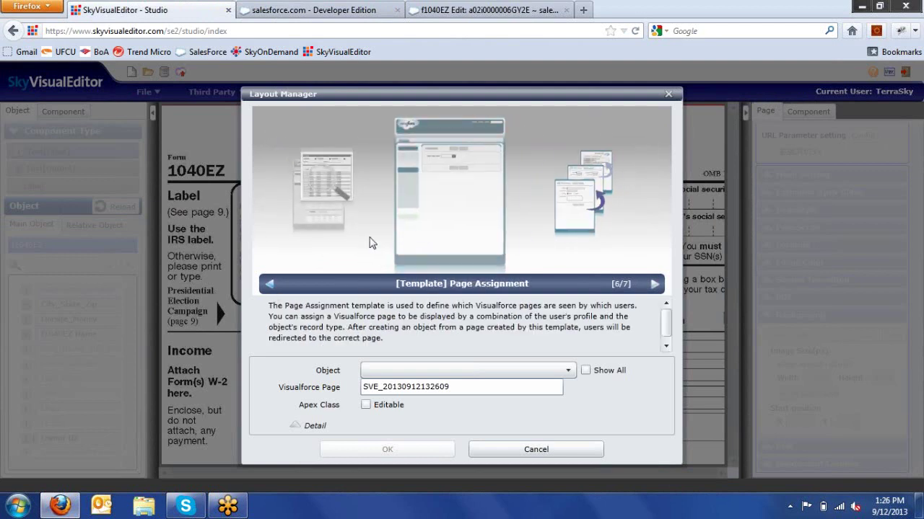
left_click(469, 374)
left_click(457, 359)
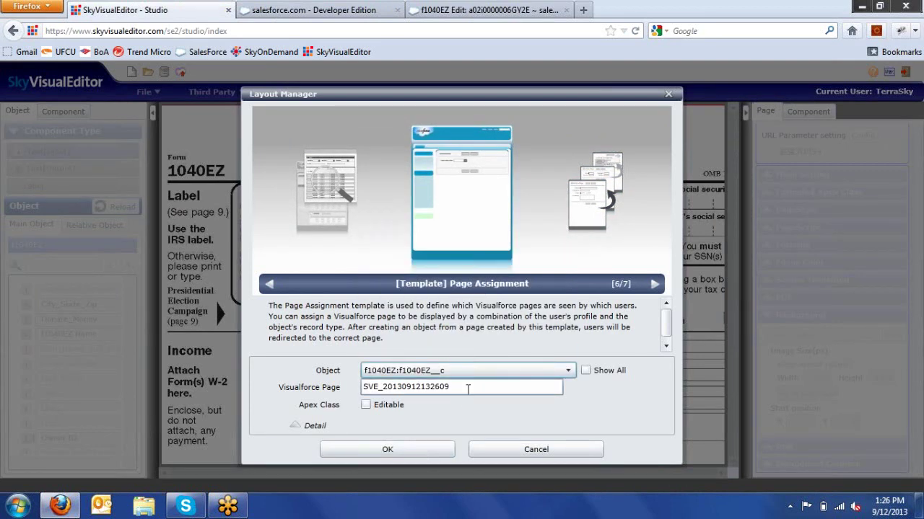
left_click_drag(468, 387, 320, 390)
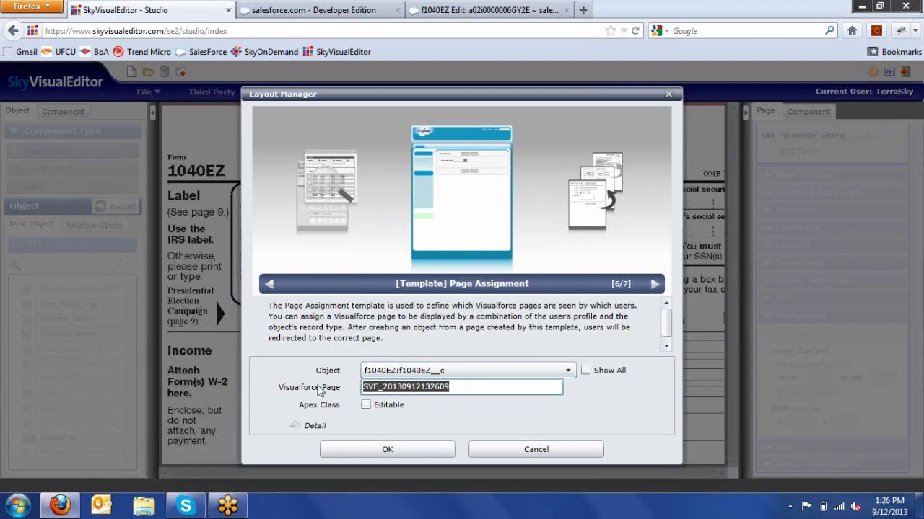
type("Page_Assig")
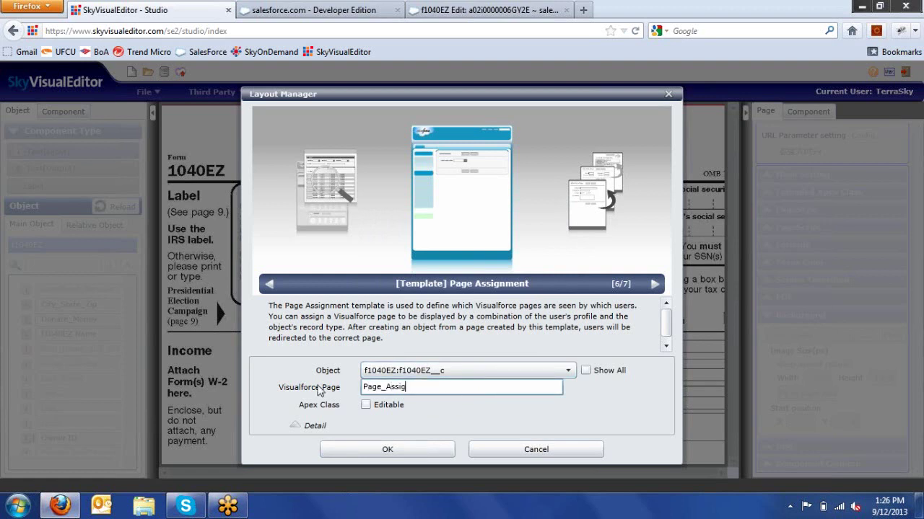
type("nment")
left_click(362, 449)
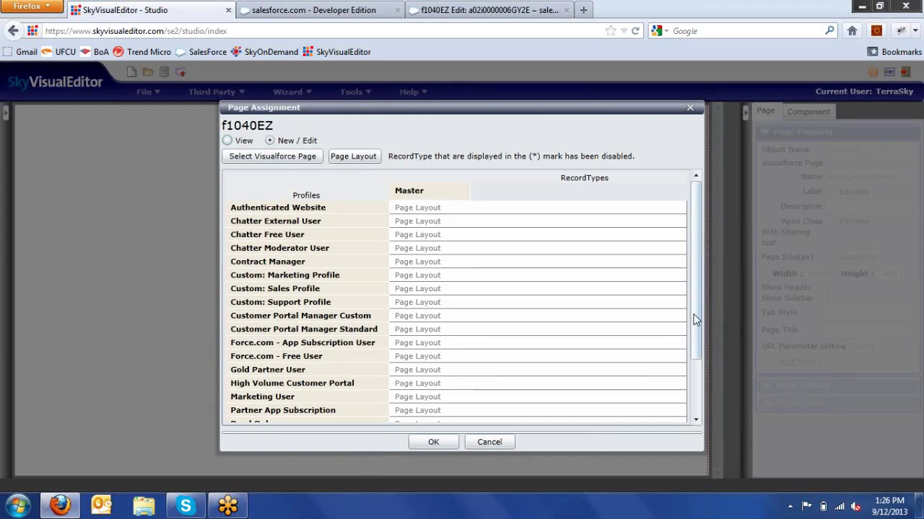
left_click_drag(694, 320, 697, 383)
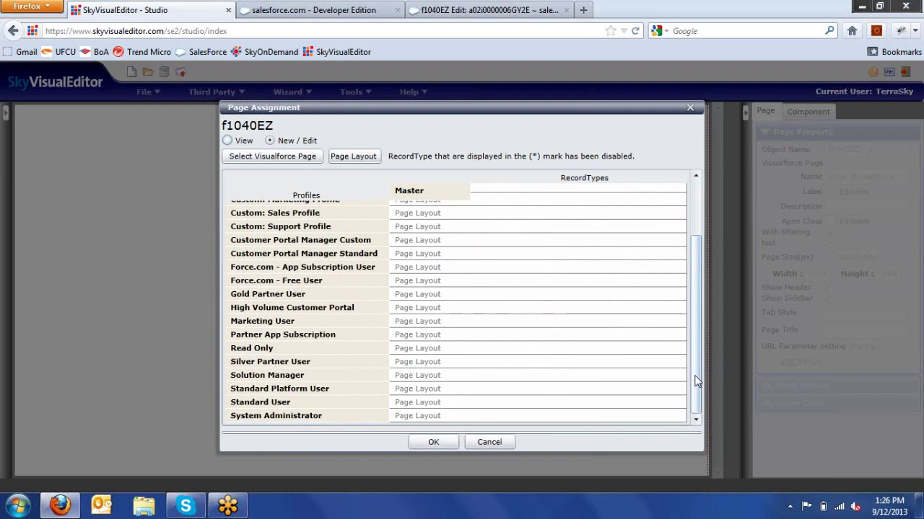
left_click(466, 407)
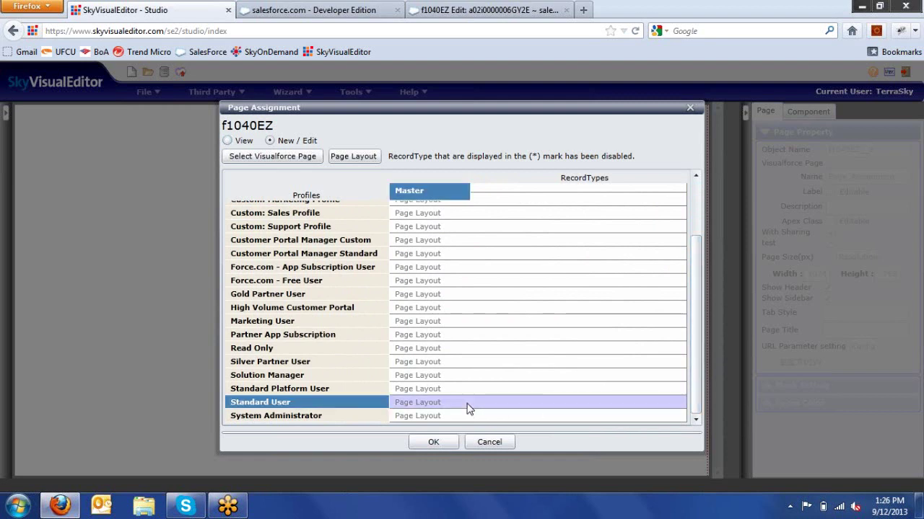
left_click(301, 158)
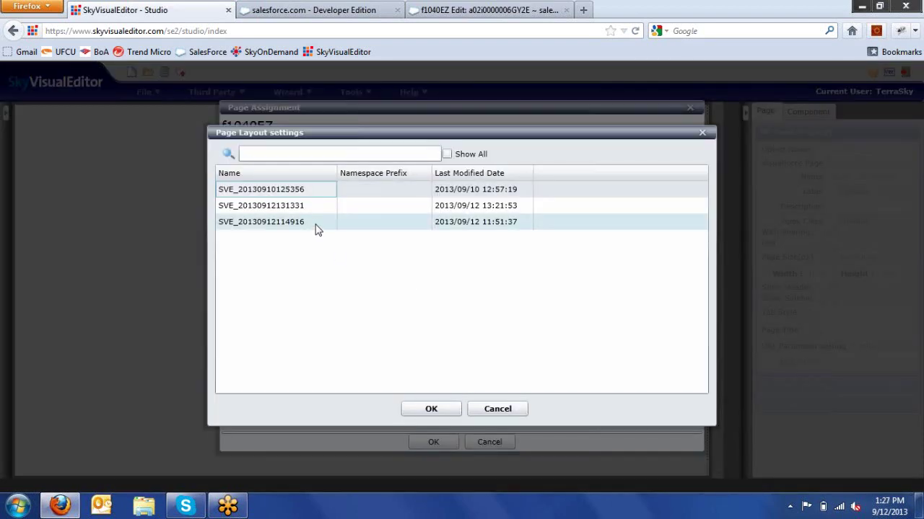
left_click(324, 208)
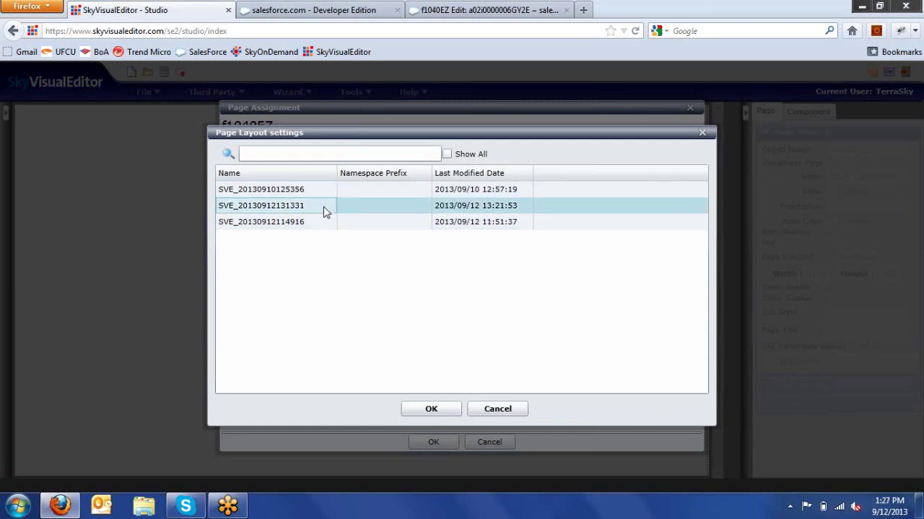
left_click(428, 412)
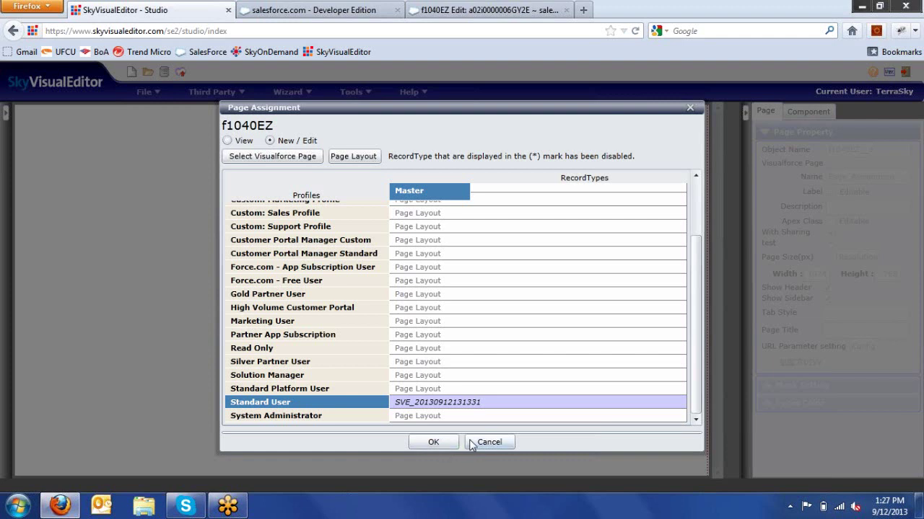
left_click(469, 445)
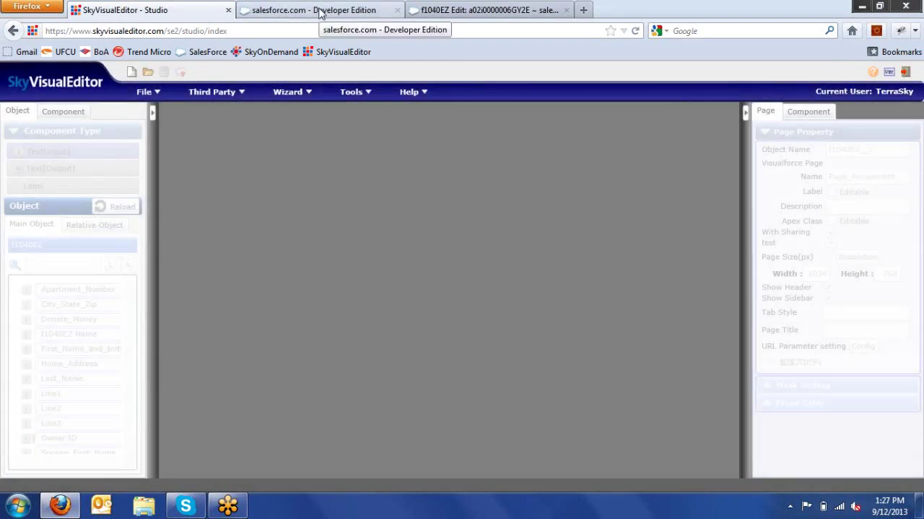
left_click(147, 91)
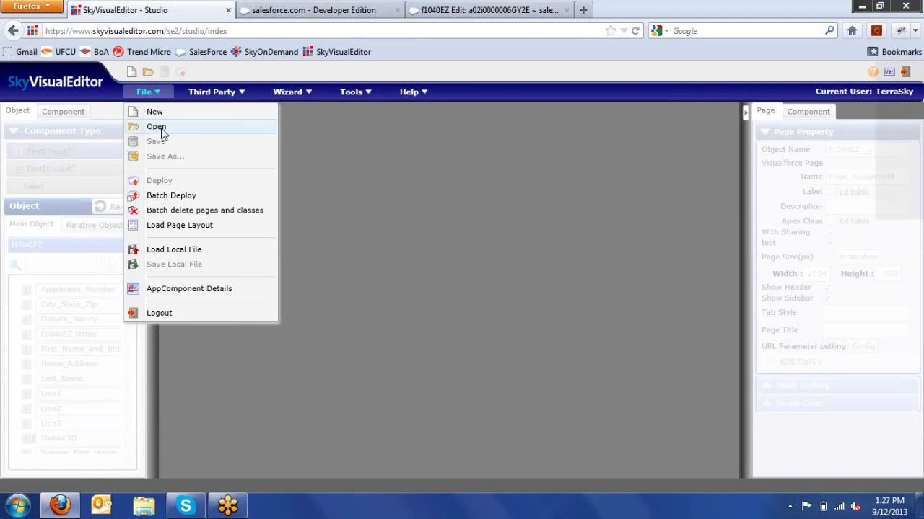
left_click(156, 127)
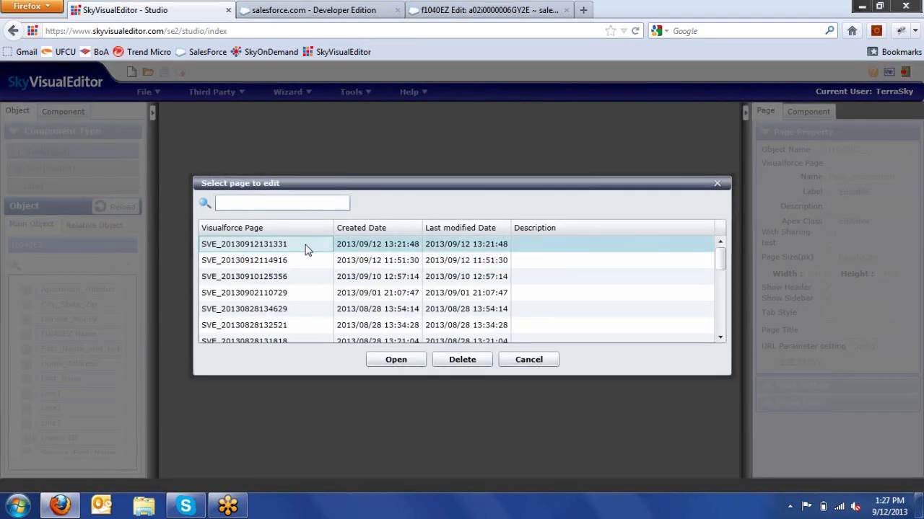
left_click(304, 249)
left_click(393, 359)
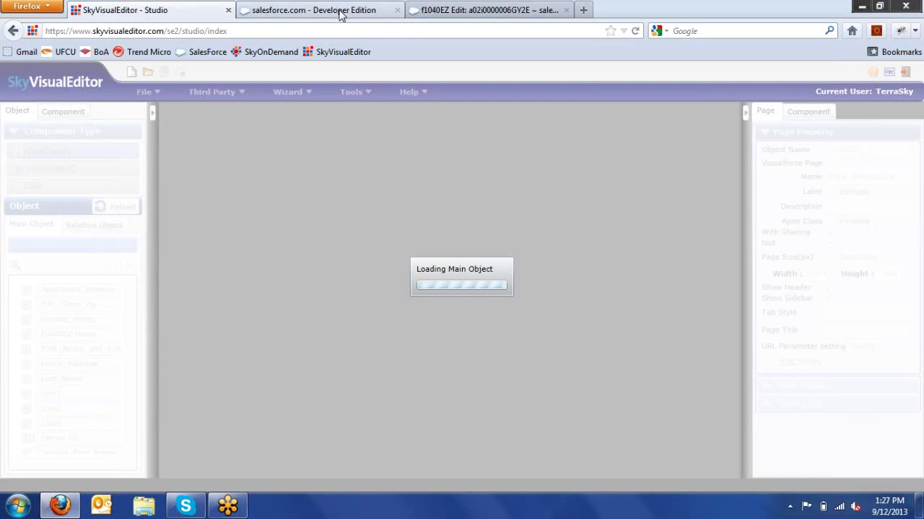
left_click(340, 14)
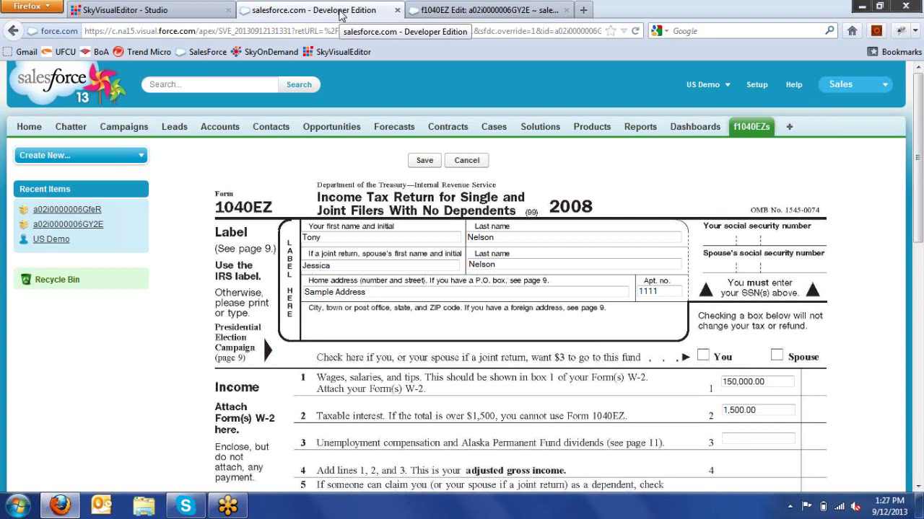
left_click(199, 13)
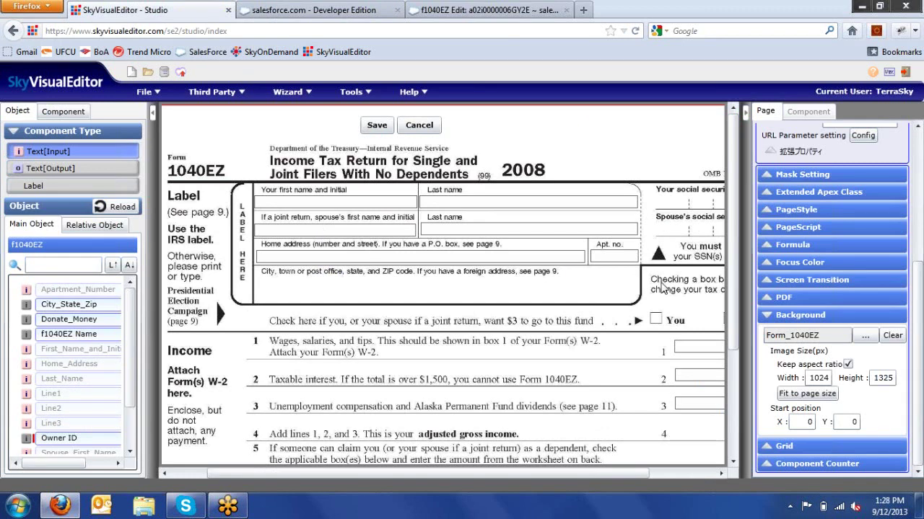
- Enable Rendered as PDF for the 1040EZ page in the Page properties PDF section
left_click(767, 297)
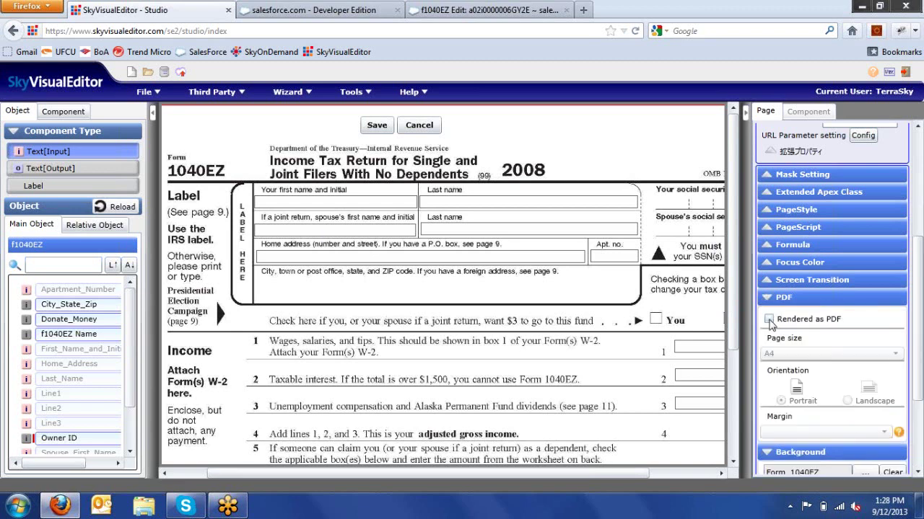
left_click(769, 319)
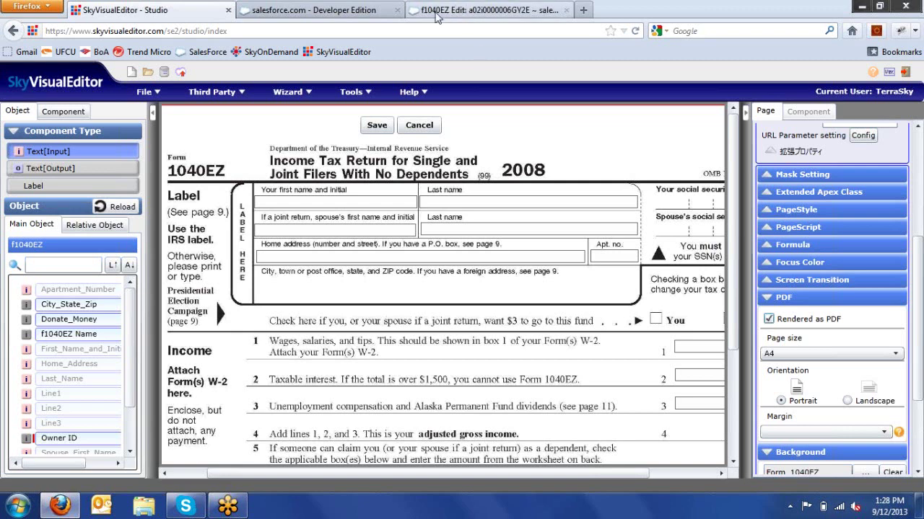
- Cancel the f1040EZ record edit in Salesforce, then return to SkyVisualEditor - Studio
left_click(339, 10)
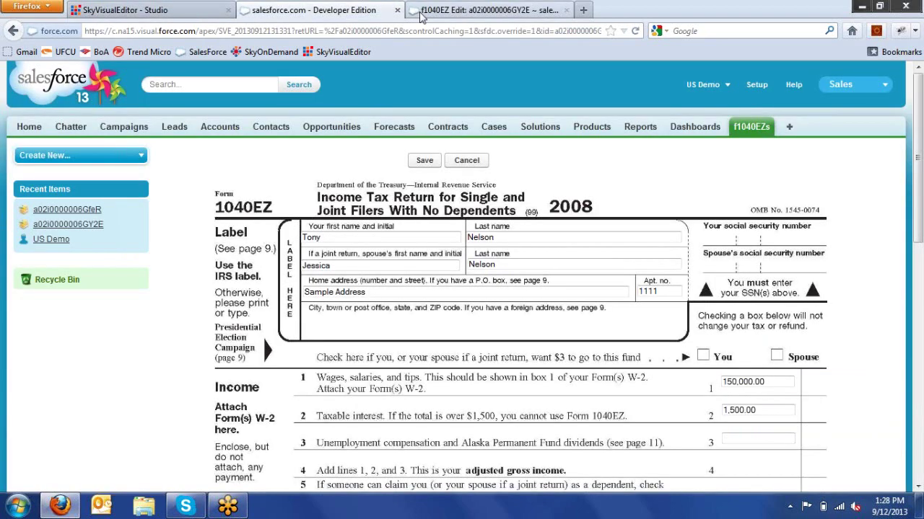
left_click(483, 10)
left_click(490, 141)
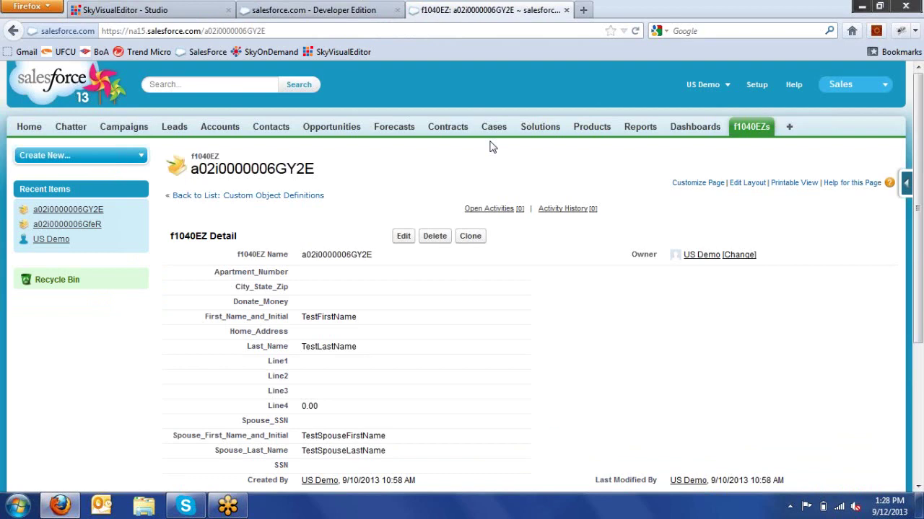
left_click(365, 10)
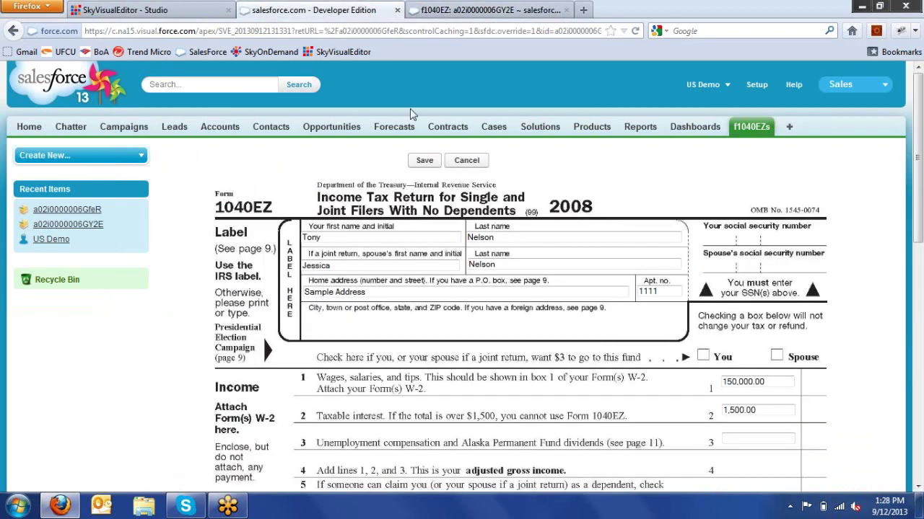
left_click(126, 10)
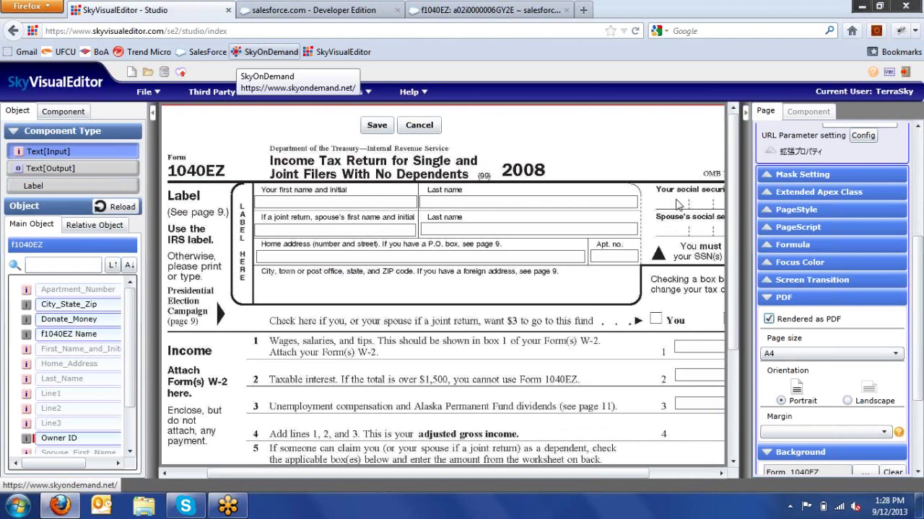
- Rename the page to SVE_PDF in the Page Property Name field
left_click_drag(921, 300, 916, 196)
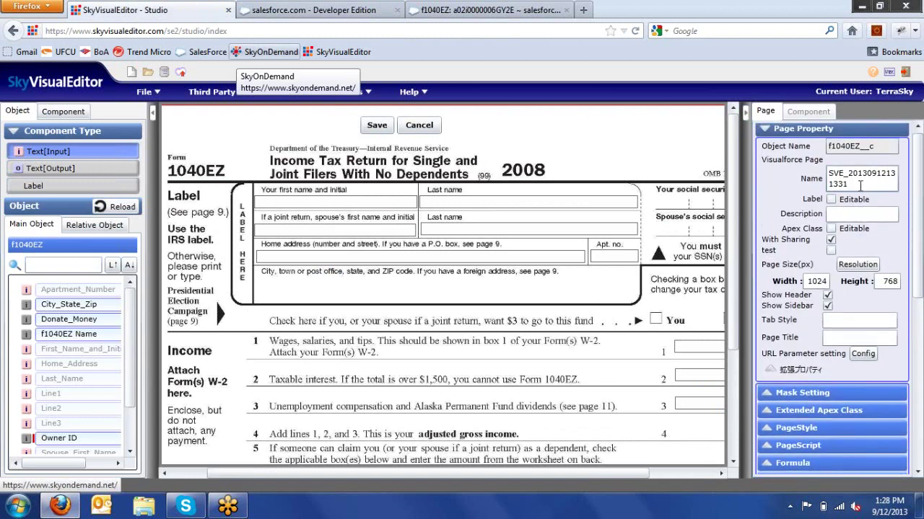
mouse_move(858, 185)
left_mouse_down()
mouse_move(840, 178)
mouse_move(850, 180)
left_mouse_up()
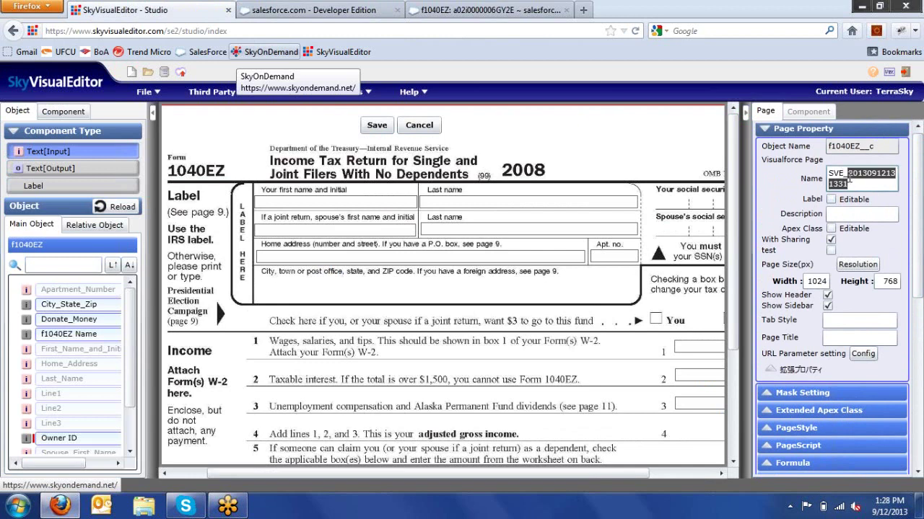
type("PDF")
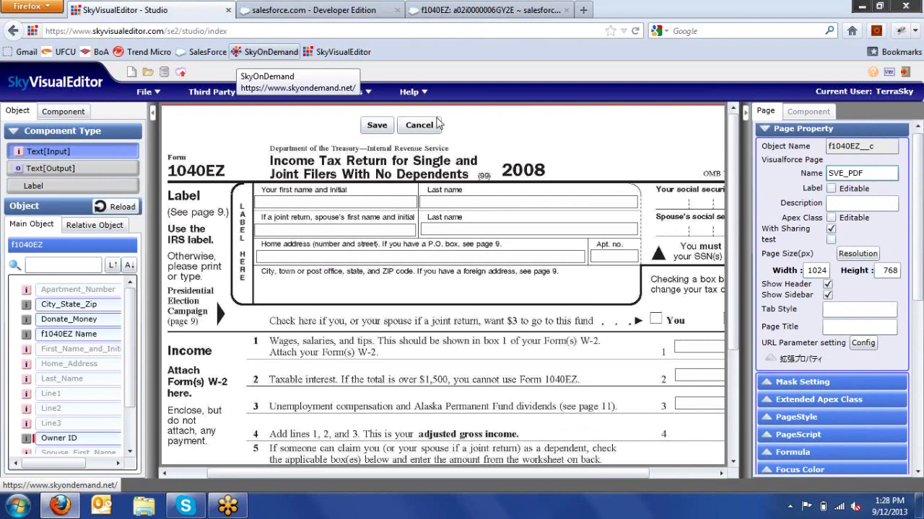
- Deploy SVE_PDF to the test environment and open the deployed page
left_click(181, 74)
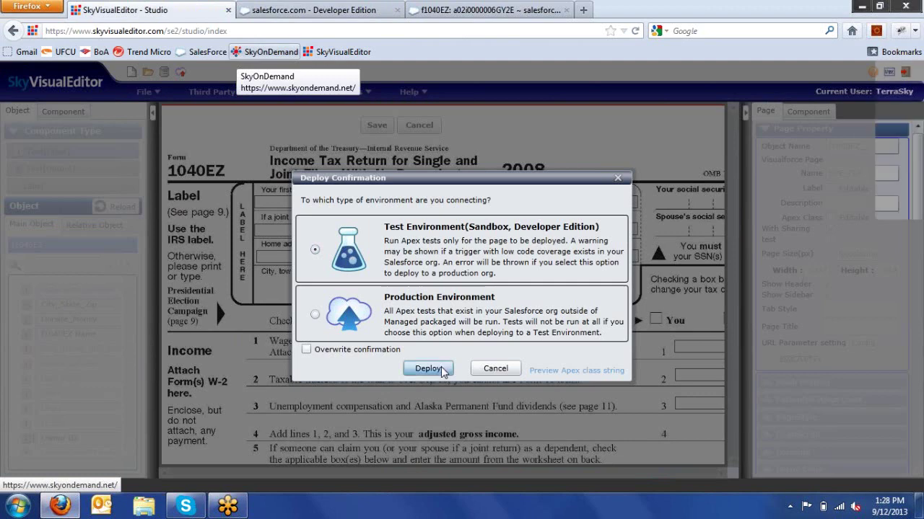
left_click(427, 368)
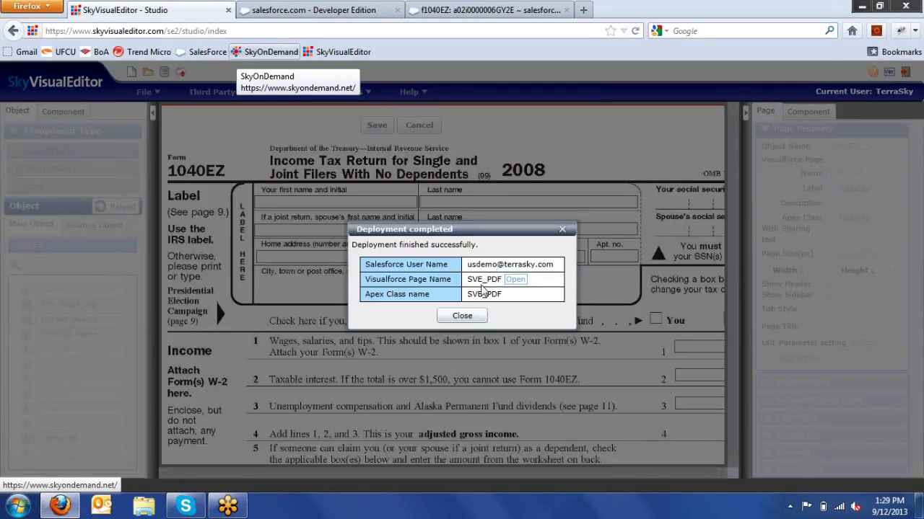
left_click(515, 280)
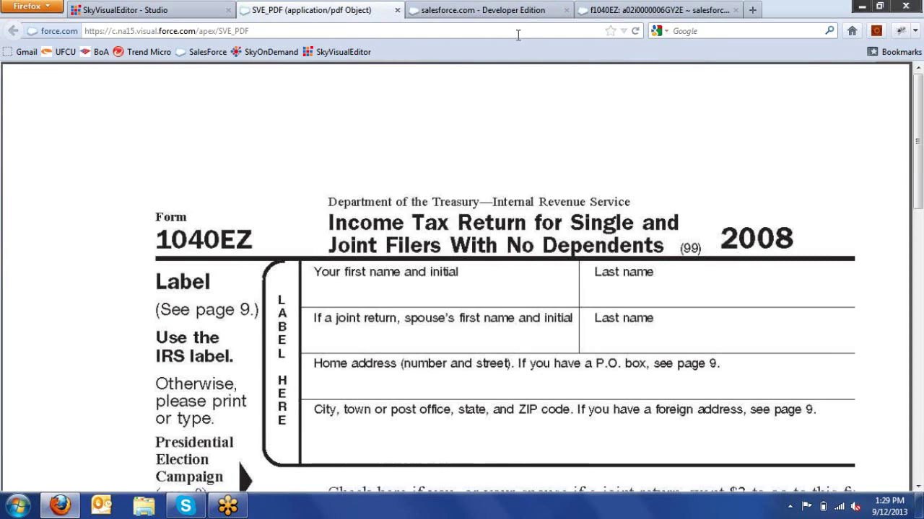
- Load the SVE_PDF page with the record ID copied from Salesforce appended as a query
left_click(504, 11)
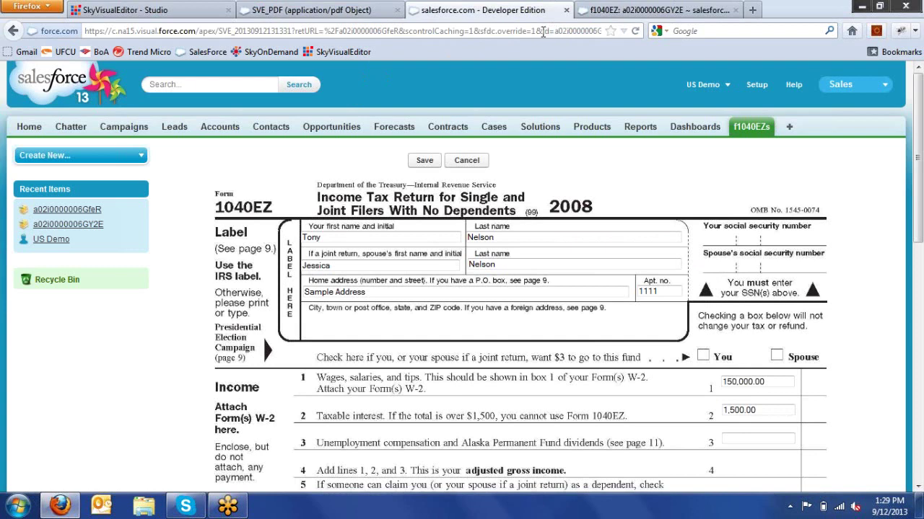
left_click(543, 32)
left_click_drag(543, 32, 622, 32)
key("ctrl+c")
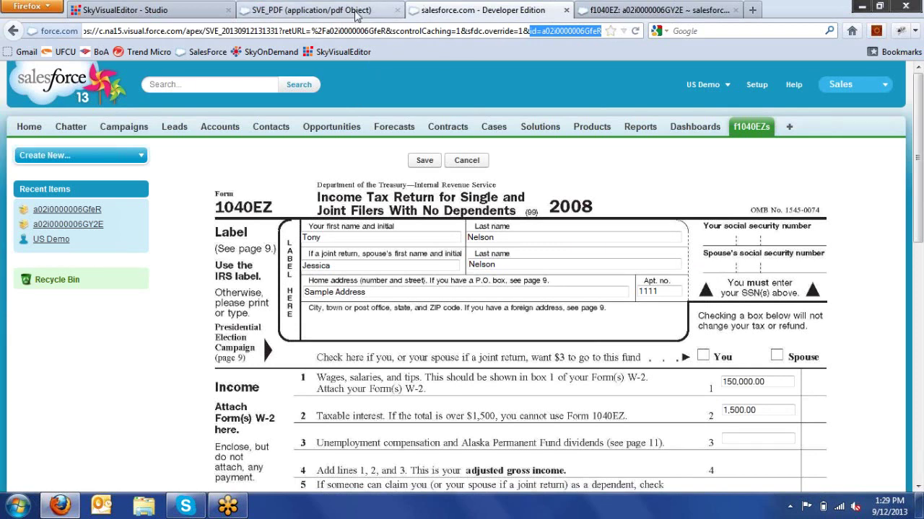
key("ctrl+shift+Tab")
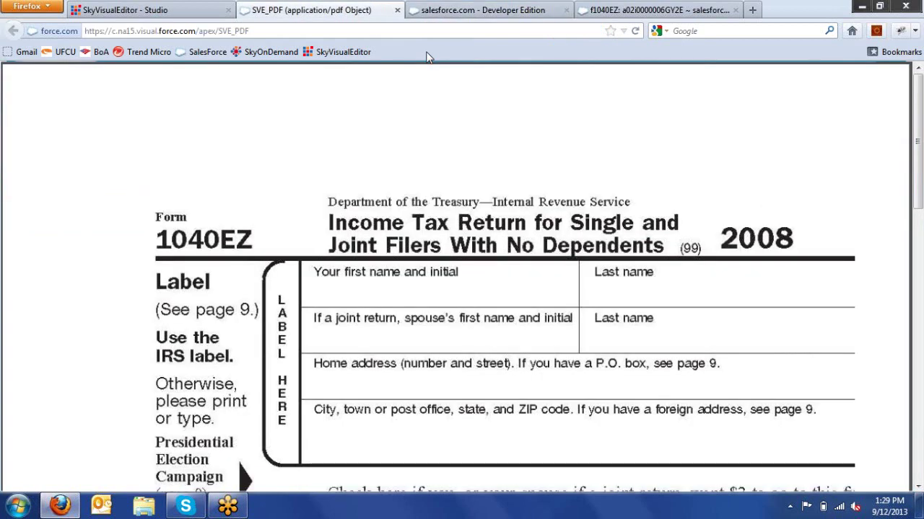
left_click(411, 31)
left_click(411, 31)
type("?")
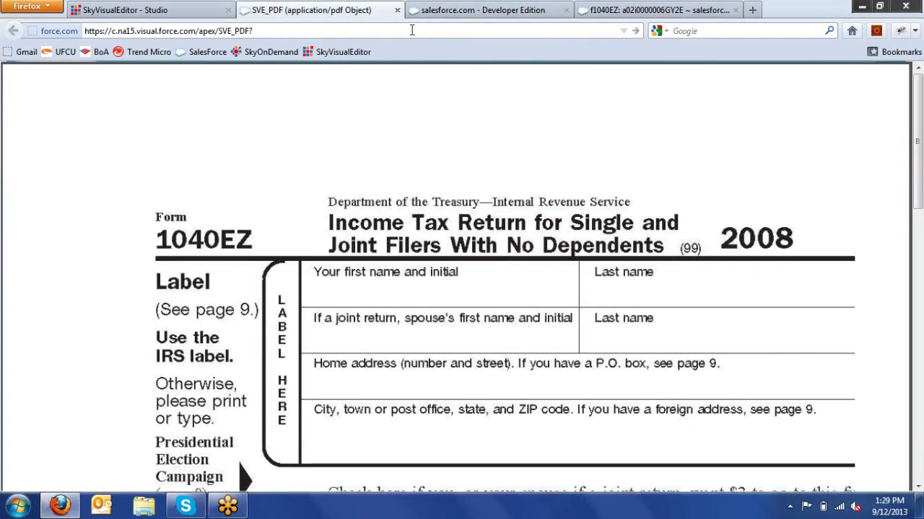
key("ctrl+v")
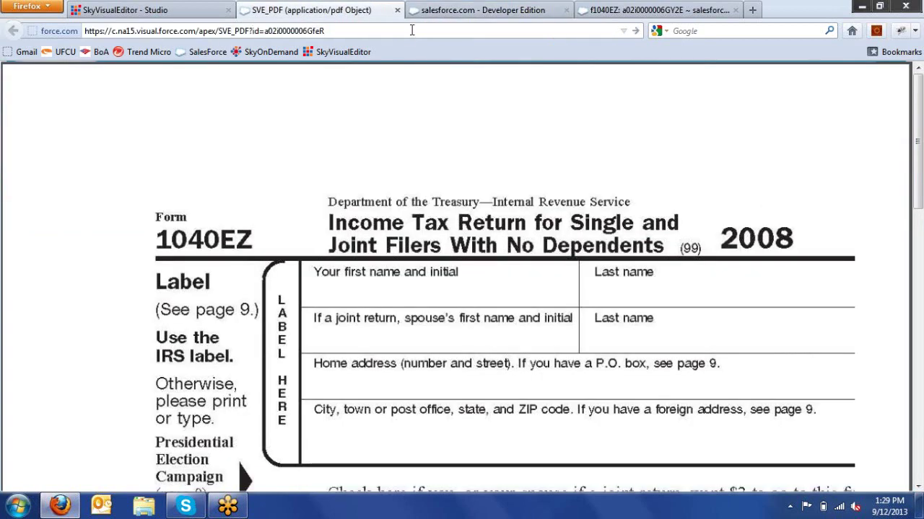
key("Return")
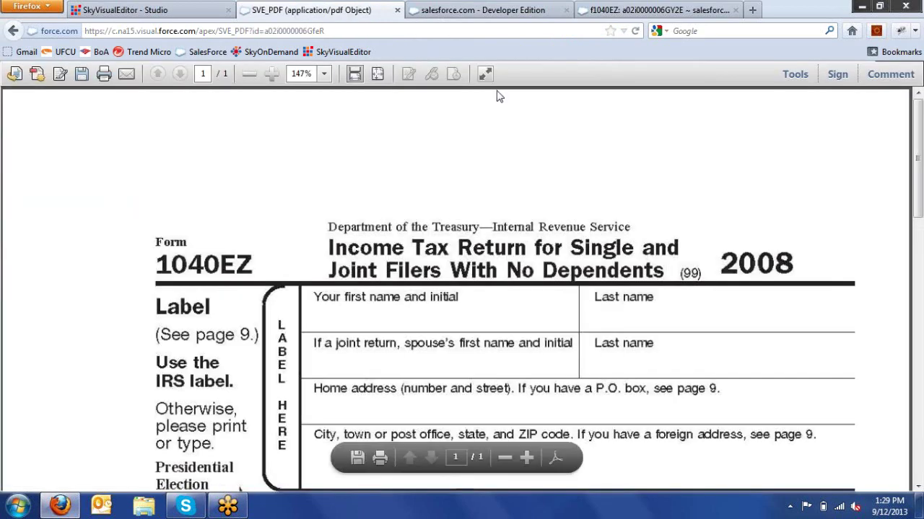
- Reload the SVE_PDF PDF using record ID a02i0000006GY2E from the f1040EZ detail page
left_click(612, 10)
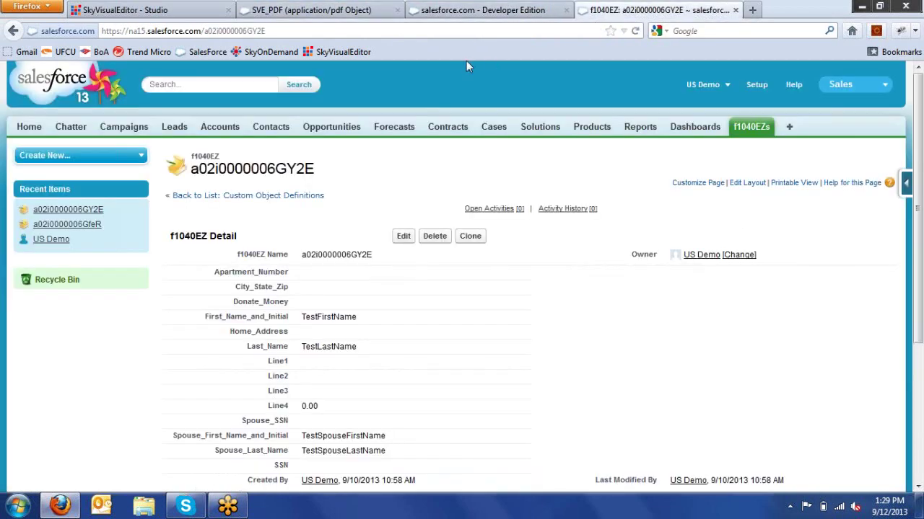
left_click_drag(392, 31, 205, 34)
key("ctrl+c")
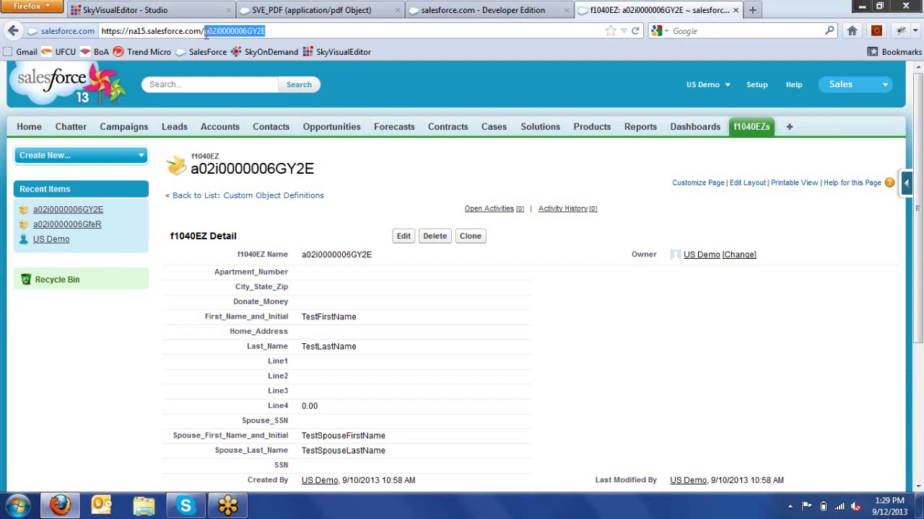
left_click(325, 10)
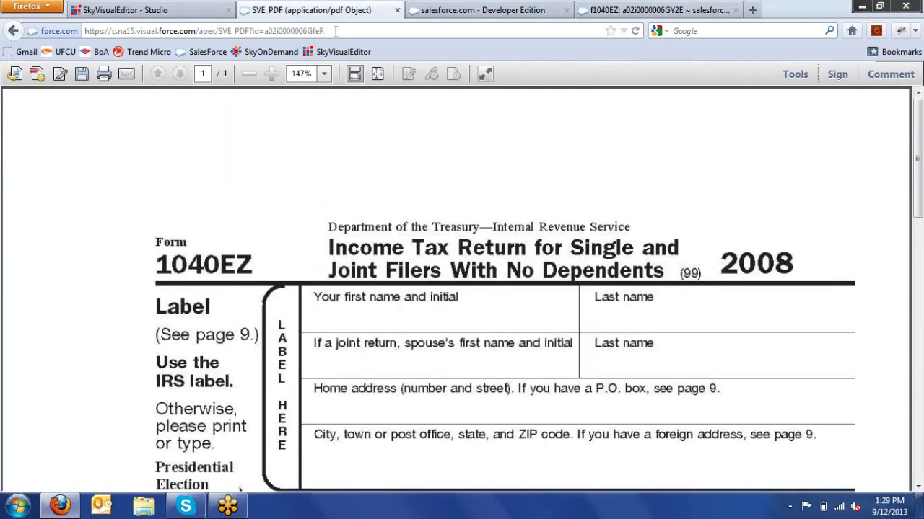
left_click_drag(335, 31, 270, 32)
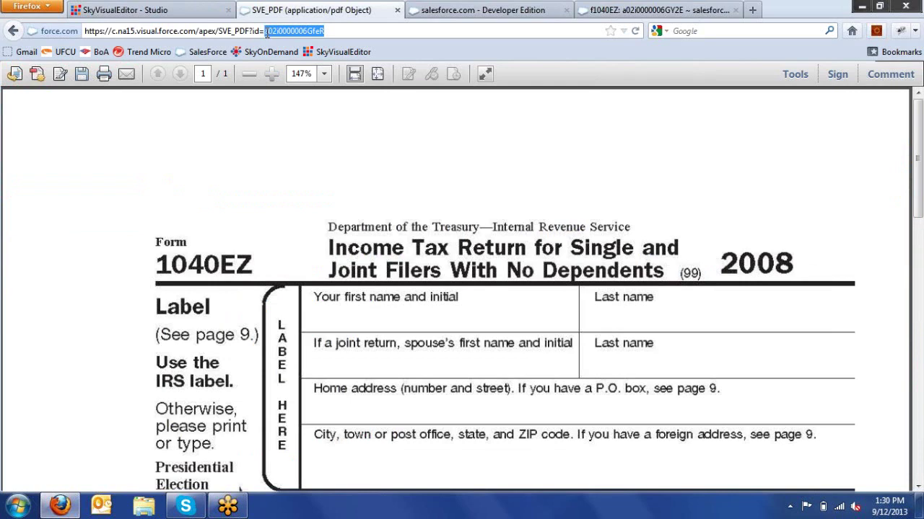
key("ctrl+v")
key("Return")
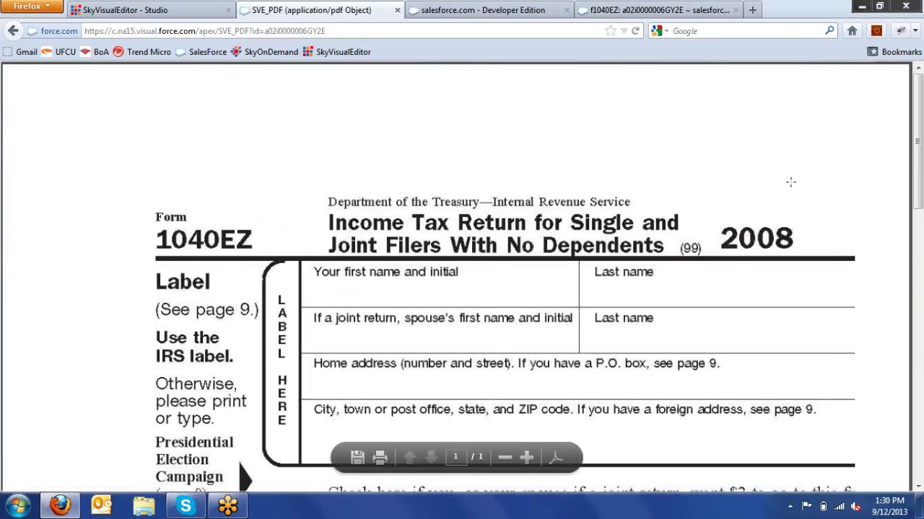
- Return to the SkyVisualEditor studio and dismiss the deployment-completed message
left_click(468, 9)
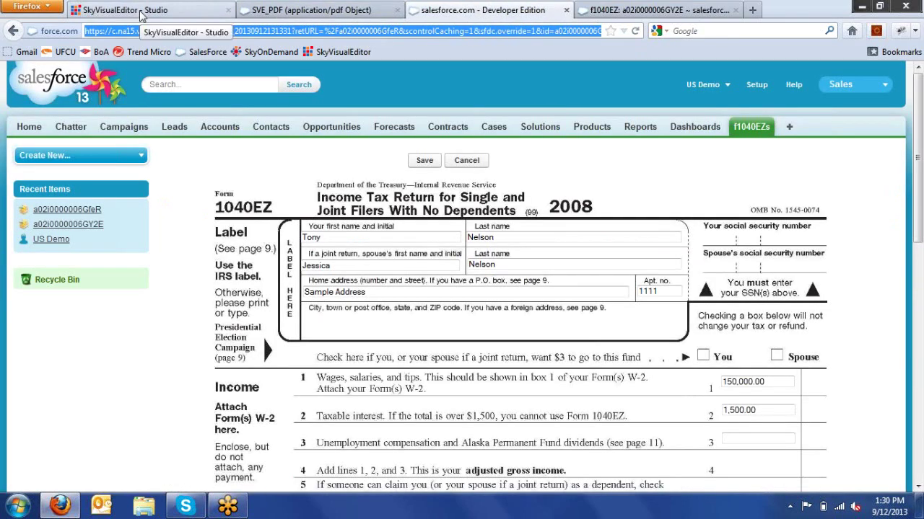
left_click(141, 14)
left_click(482, 318)
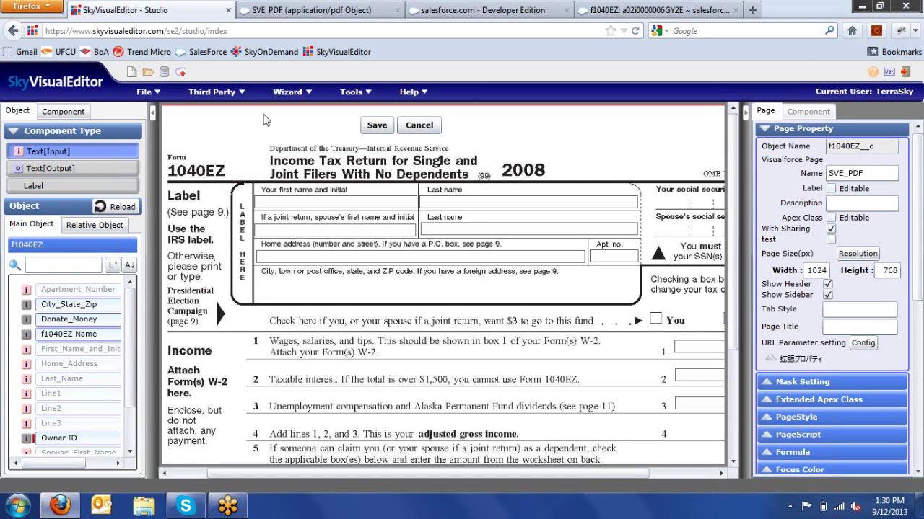
- Convert the 1040EZ page with Tools > Convert into the read-only SVE_PDF_view page
left_click(346, 94)
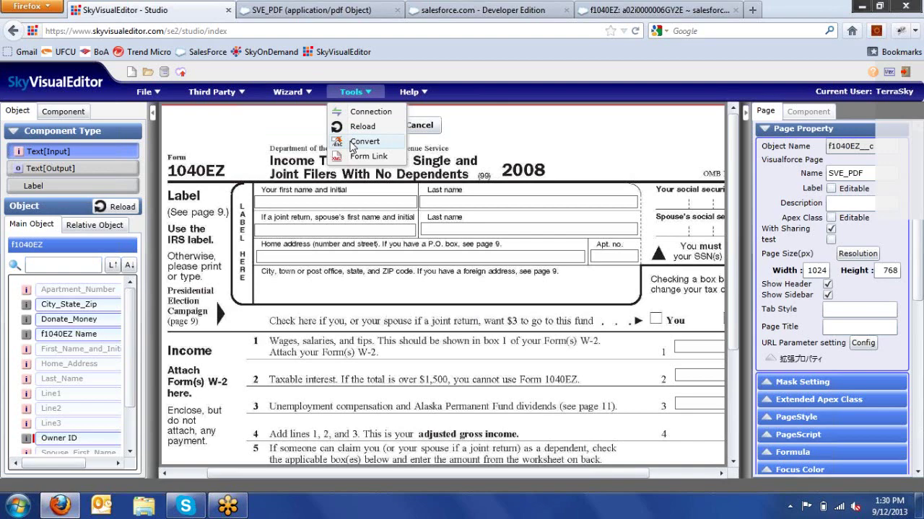
left_click(353, 144)
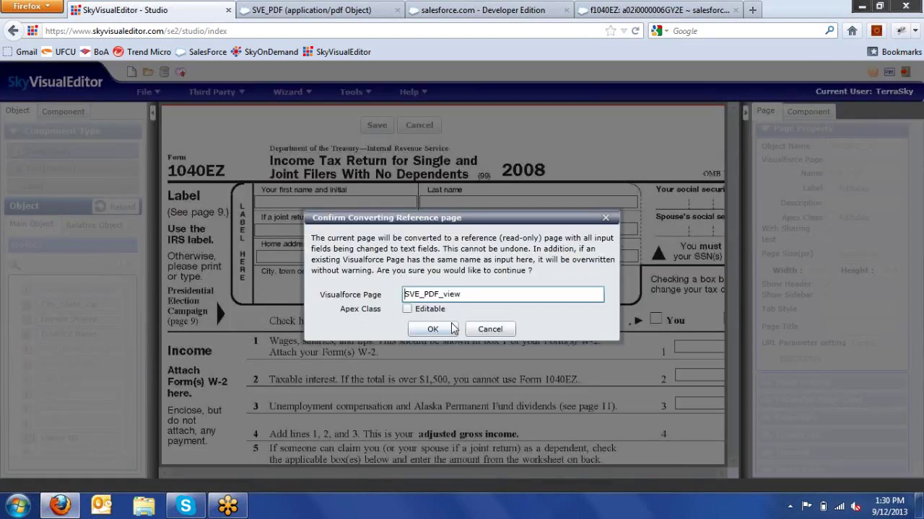
left_click(448, 334)
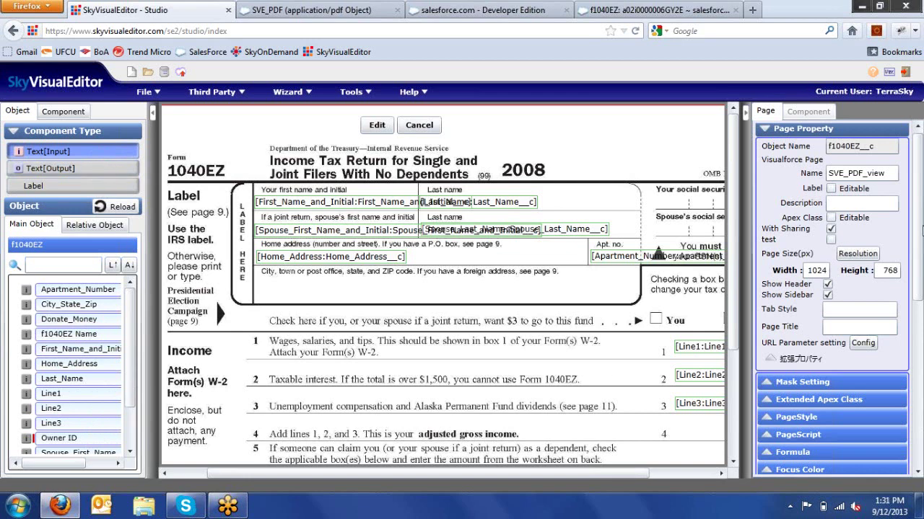
mouse_move(922, 229)
left_mouse_down()
mouse_move(921, 345)
mouse_move(920, 232)
left_mouse_up()
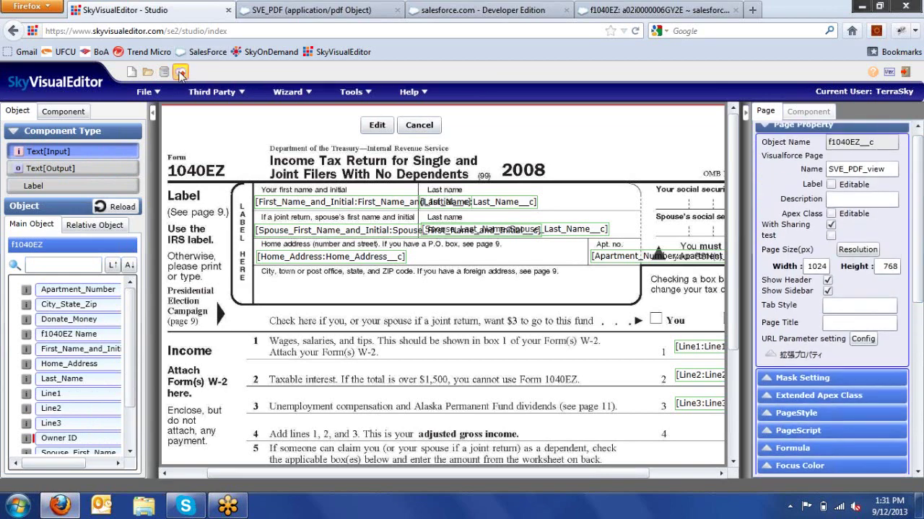
- Deploy SVE_PDF_view to the test environment, close the old SVE_PDF tab, and open the new page
left_click(180, 73)
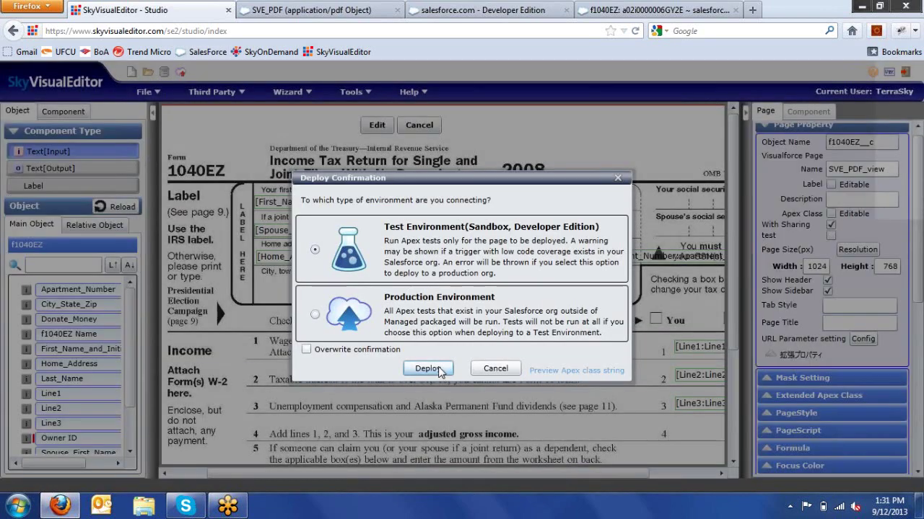
left_click(428, 368)
left_click(319, 12)
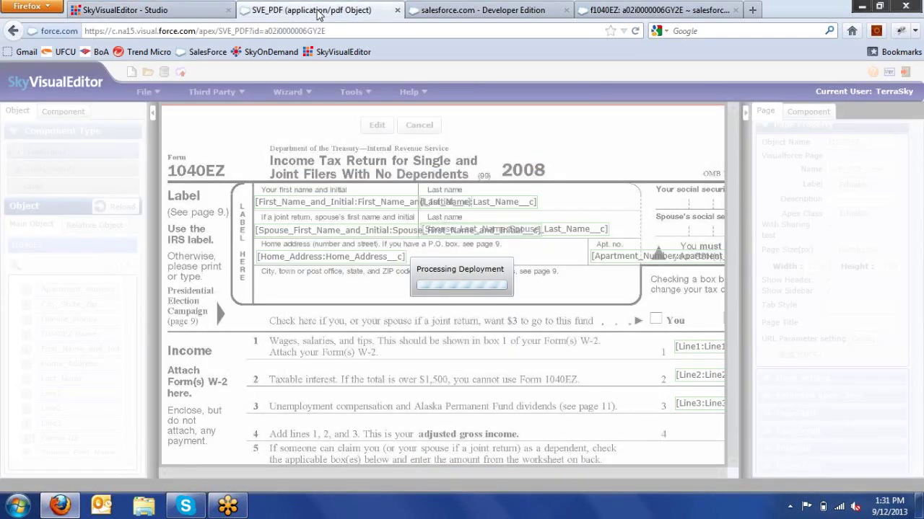
left_click_drag(339, 31, 251, 34)
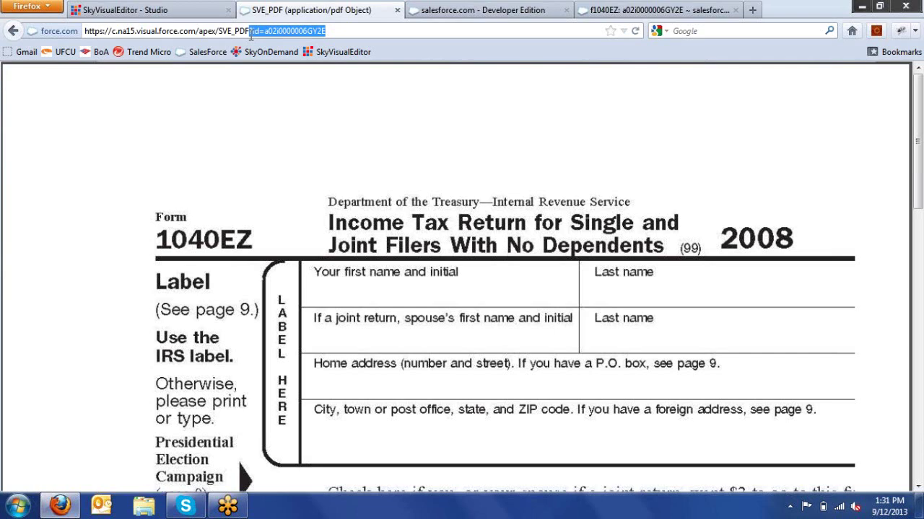
left_click(397, 10)
left_click(209, 11)
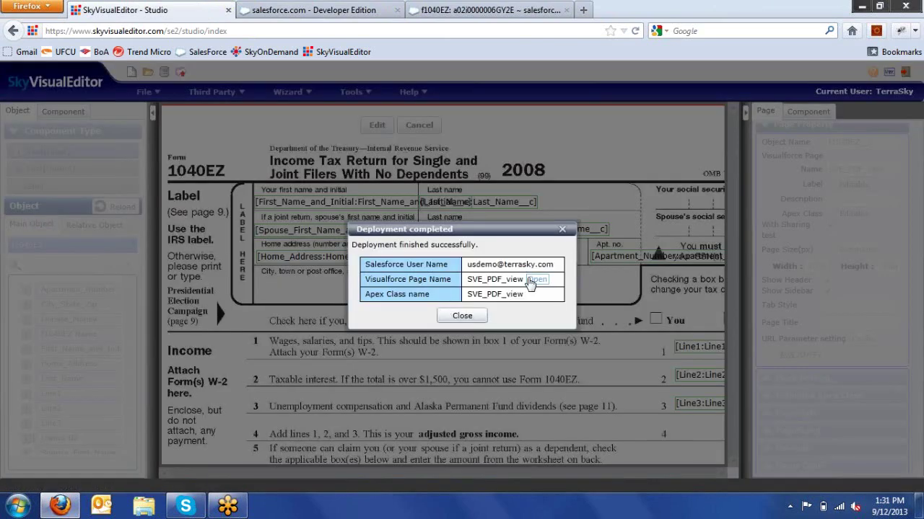
left_click(537, 280)
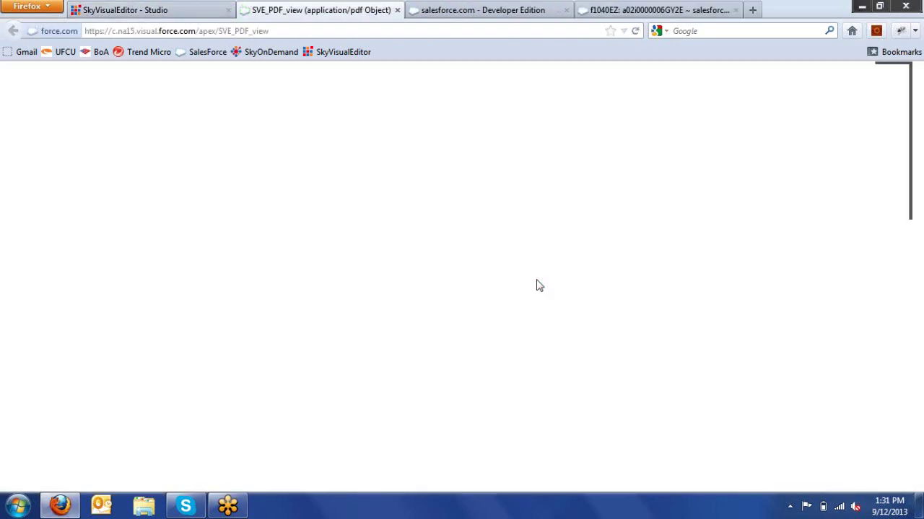
- Load the SVE_PDF_view PDF for record a02i0000006GY2E and scroll through the filled-in test names
double_click(353, 33)
left_click(353, 33)
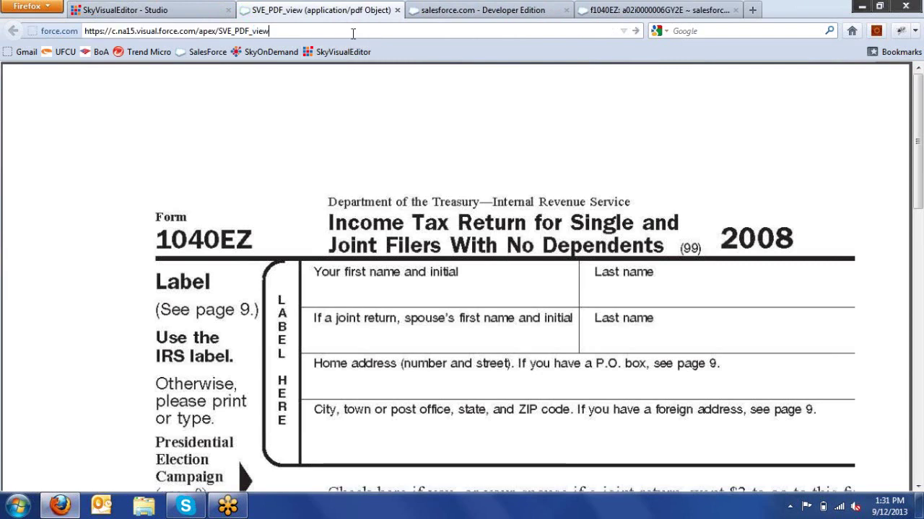
type("?id=a02i0000006GY2E")
key("Return")
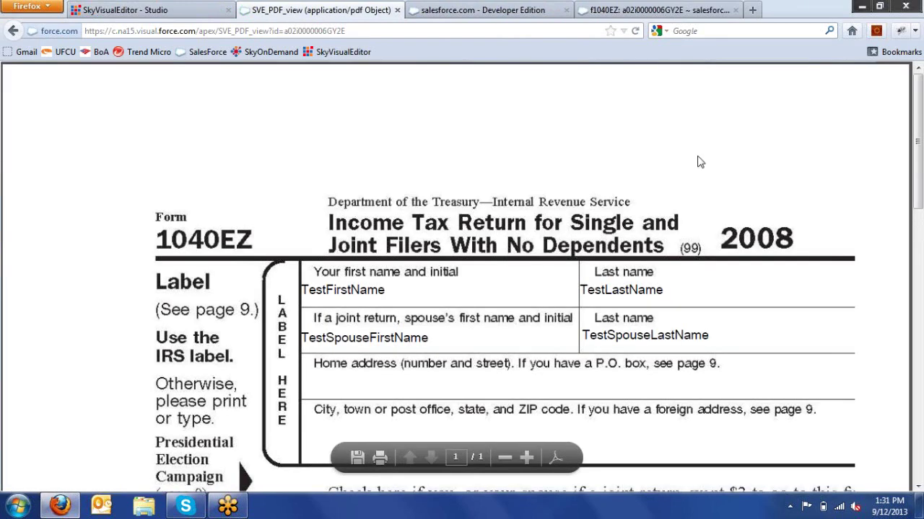
left_click(918, 209)
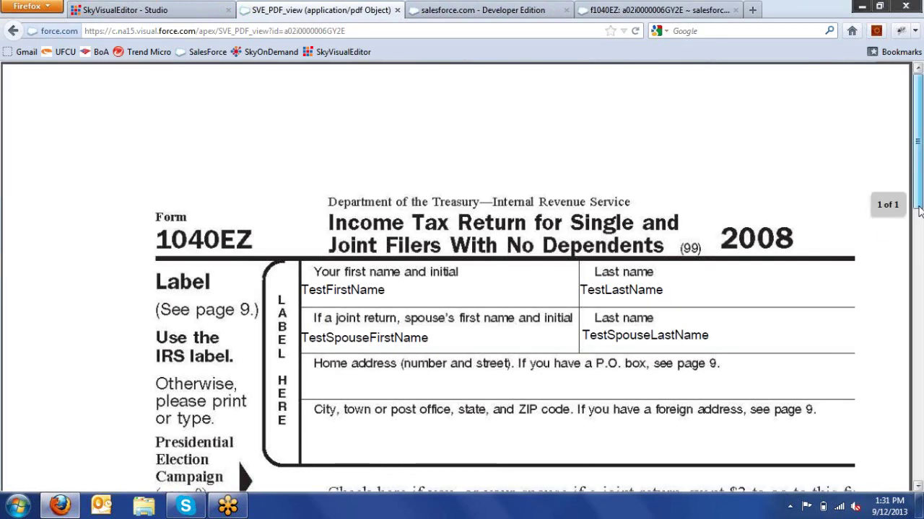
left_click_drag(918, 209, 396, 163)
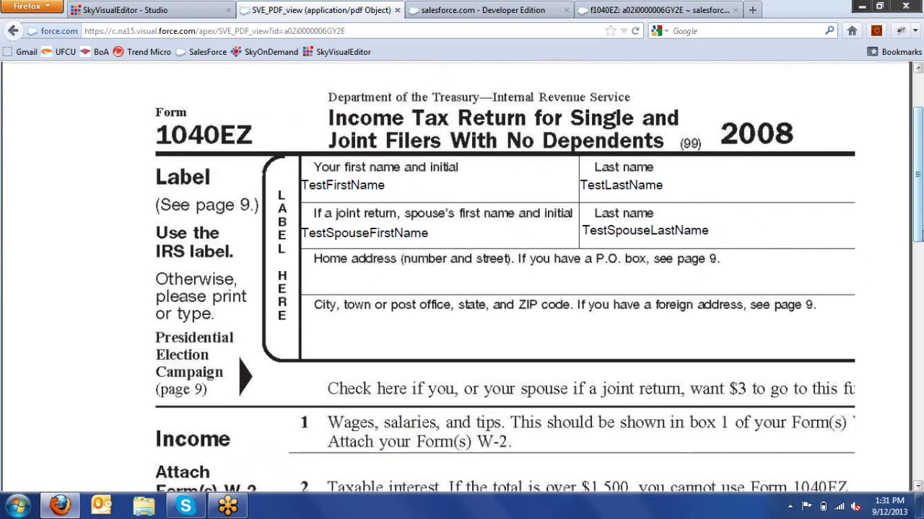
left_click_drag(919, 235, 918, 194)
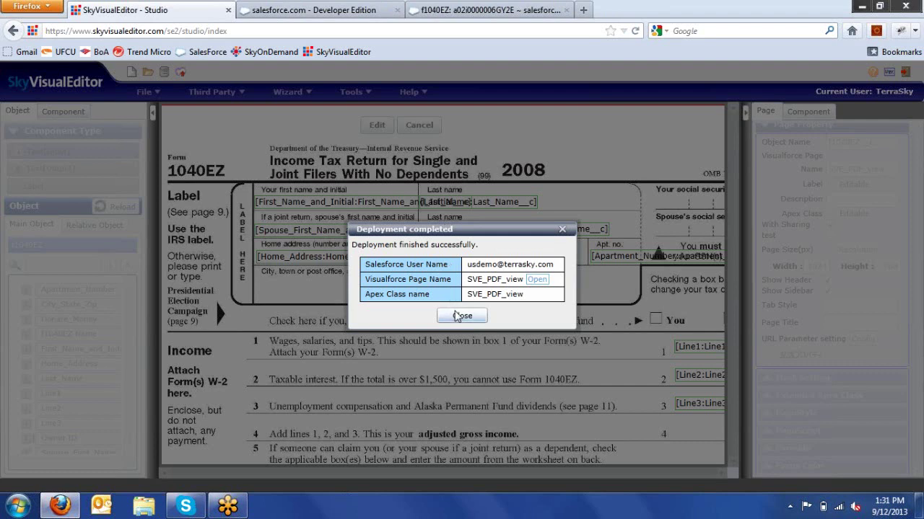
- Close the Deployment completed dialog to return to the SVE_PDF_view design
left_click(461, 316)
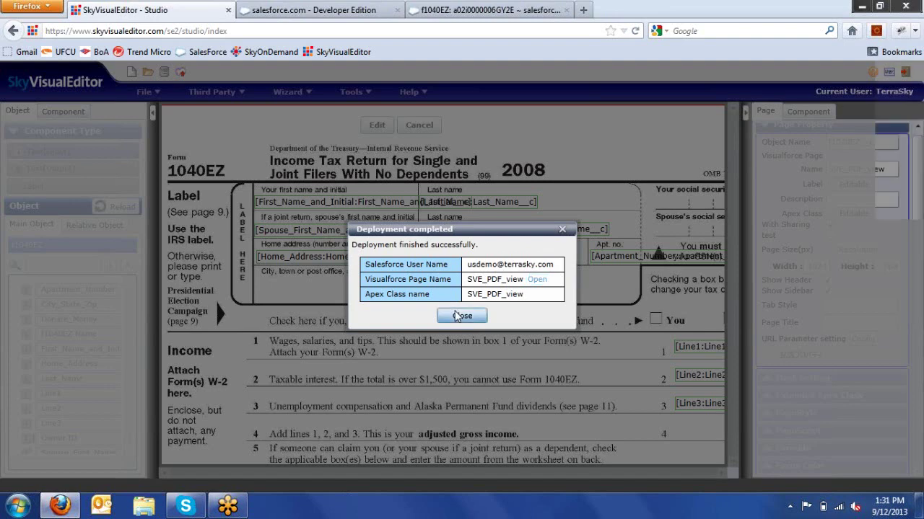